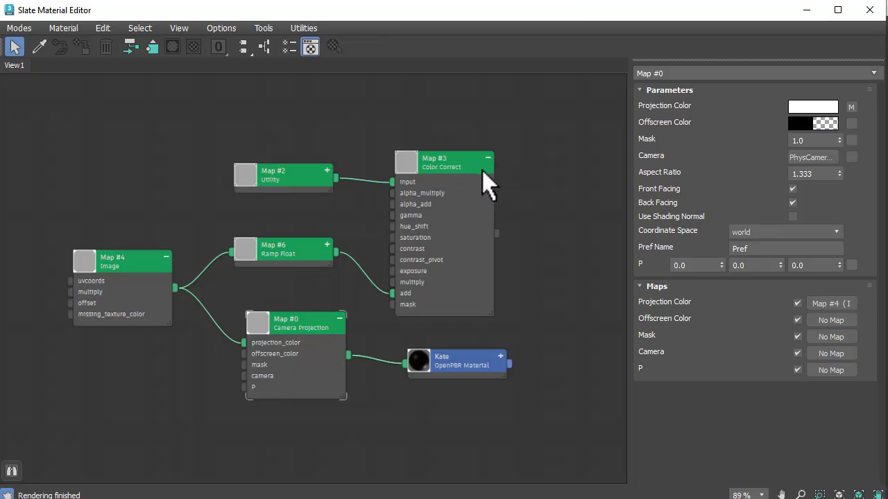
# Step: Examine the finished map network, checking the Utility map's settings and tidying the Color Correct, Ramp Float and Image nodes
pyautogui.moveTo(484, 173); pyautogui.dragTo(464, 156)
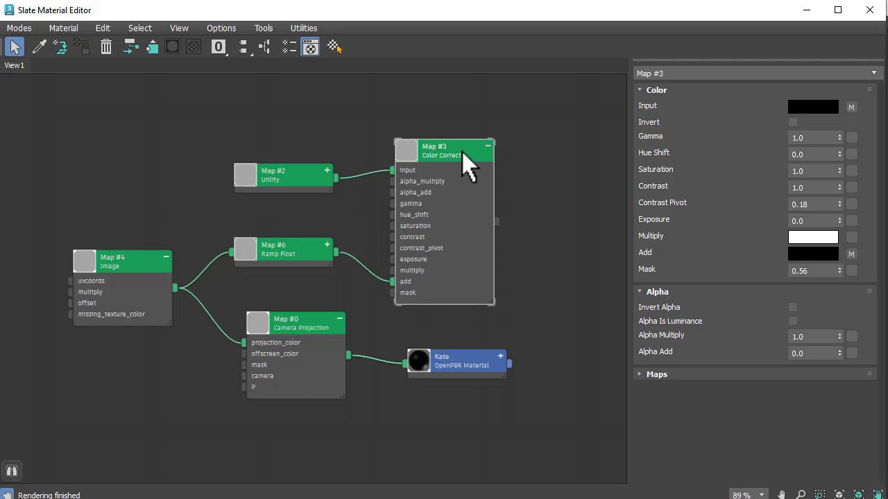
pyautogui.click(282, 185)
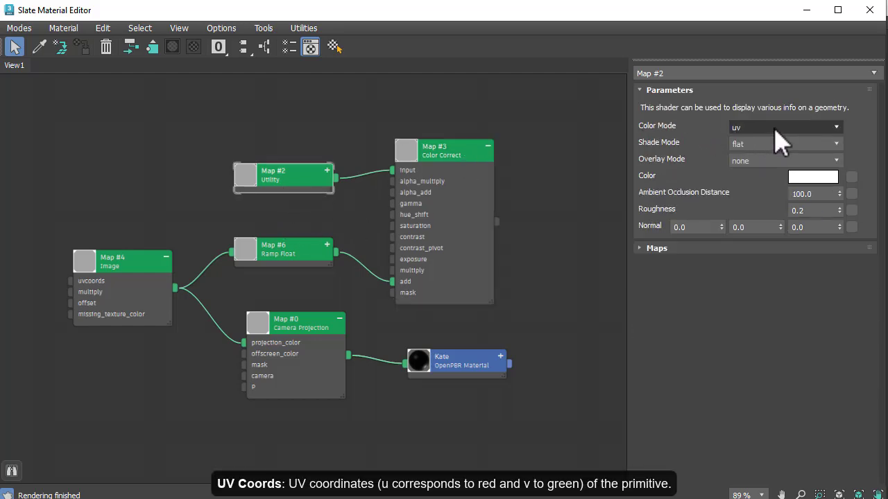
pyautogui.moveTo(291, 267); pyautogui.dragTo(305, 270)
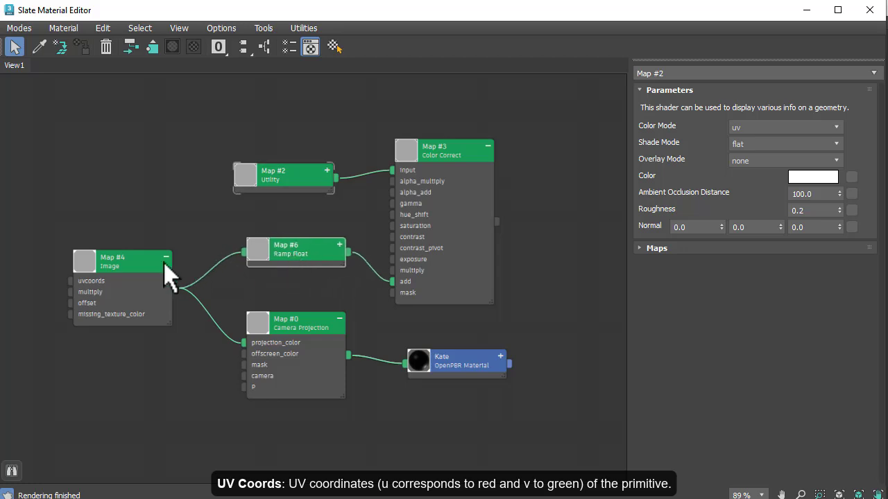
pyautogui.moveTo(145, 272); pyautogui.dragTo(136, 253)
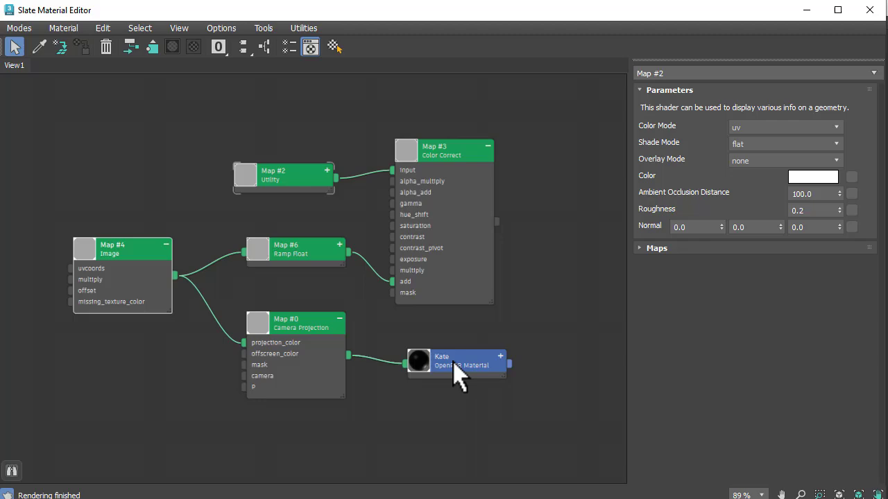
pyautogui.click(485, 340)
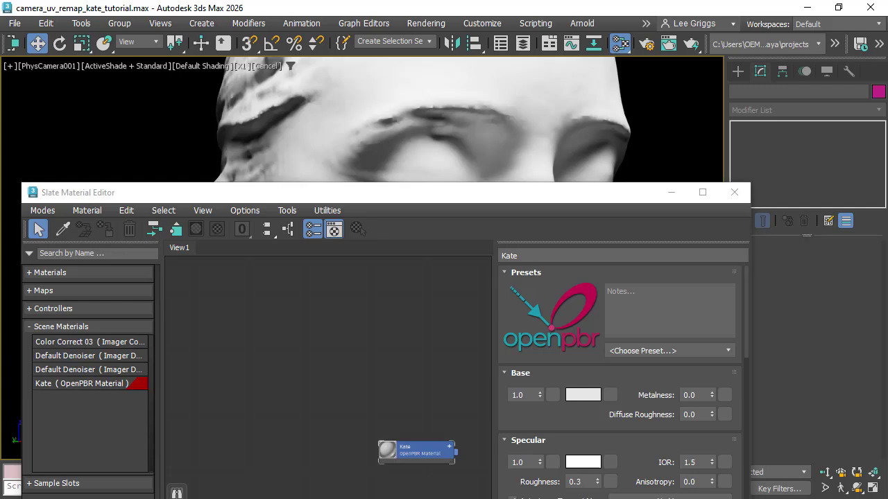
# Step: Inspect PhysCamera001 in the scene explorer and clear the selection
pyautogui.moveTo(8, 271)
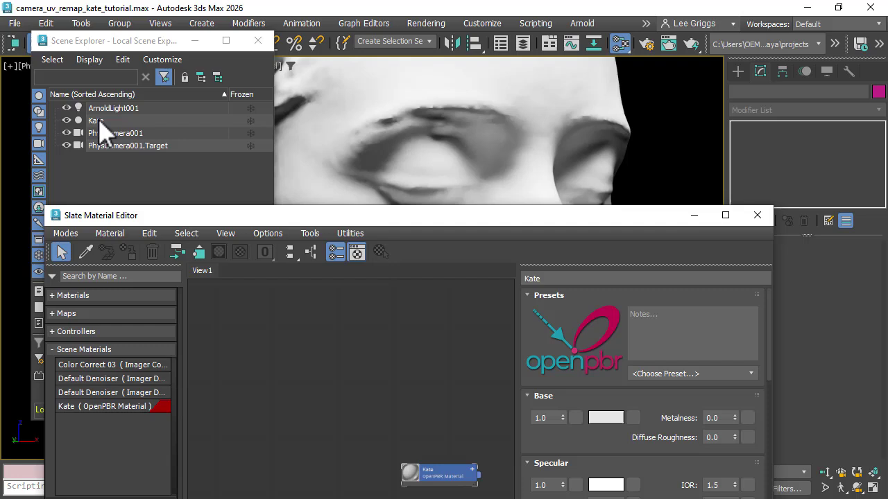
pyautogui.click(111, 134)
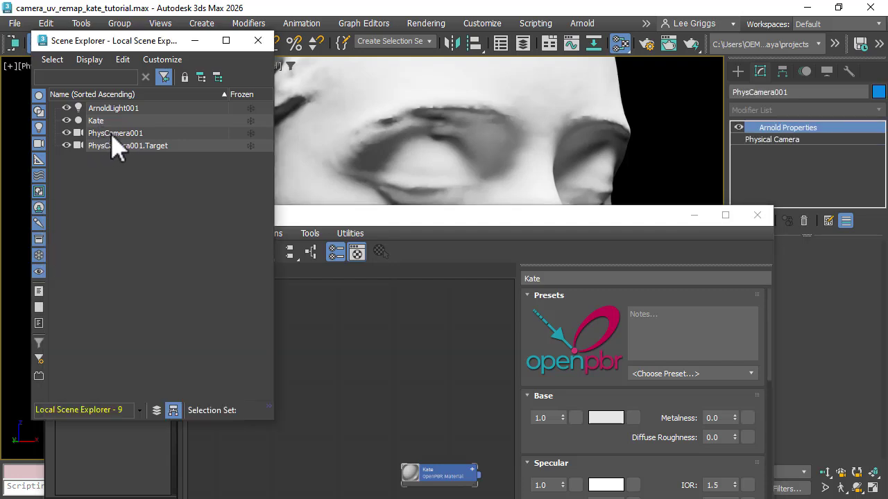
pyautogui.click(170, 190)
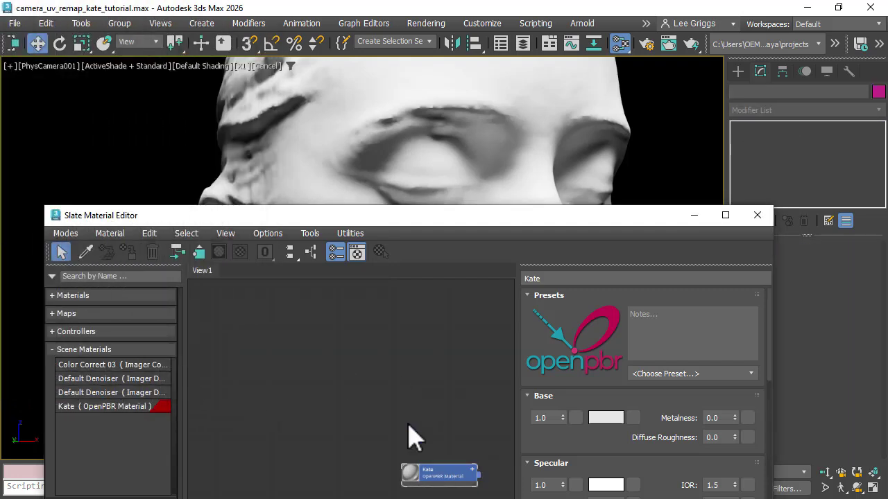
# Step: Add an Arnold Color Correct map to the material graph beside the Kate material
pyautogui.moveTo(451, 472); pyautogui.dragTo(455, 452)
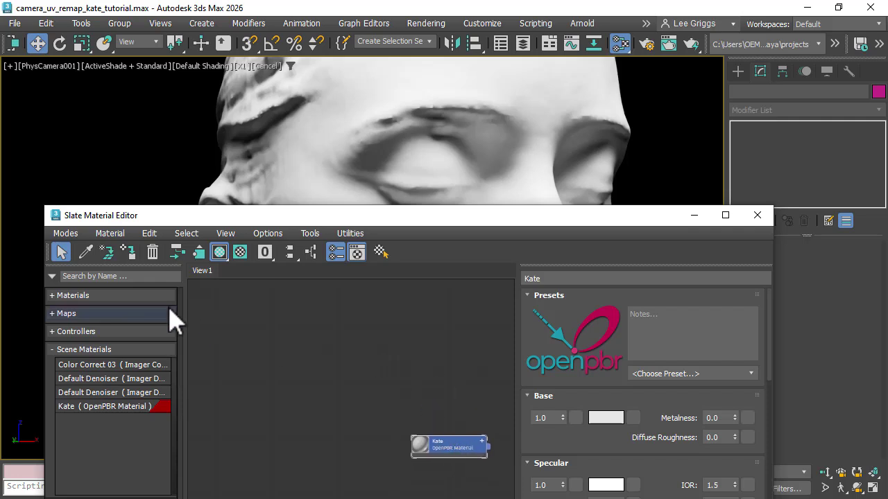
pyautogui.click(115, 275)
pyautogui.write('colo')
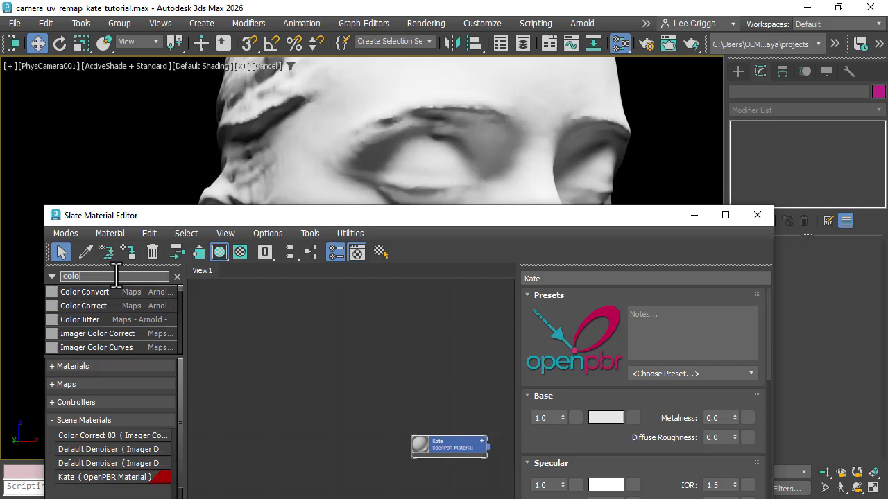
pyautogui.moveTo(95, 309); pyautogui.dragTo(412, 314)
pyautogui.moveTo(477, 233); pyautogui.dragTo(448, 242)
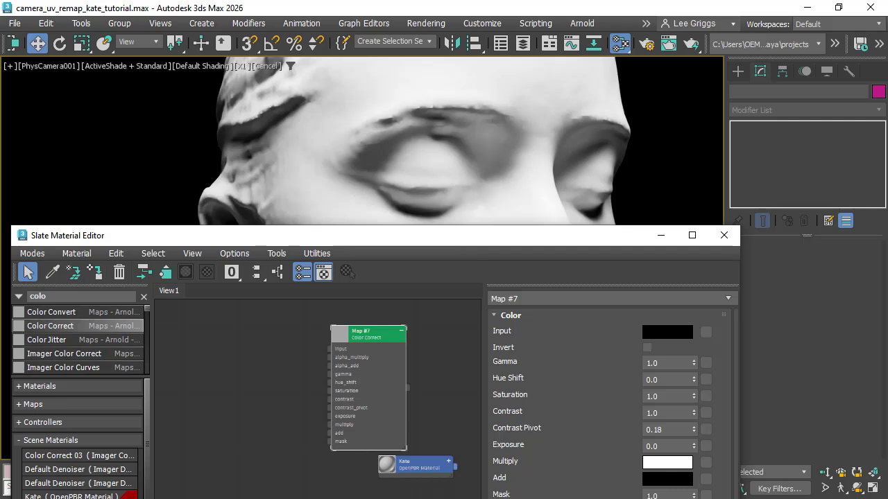
# Step: Select the physical camera and replace its Arnold Properties modifier with a newly added one
pyautogui.click(496, 192)
pyautogui.moveTo(524, 241); pyautogui.dragTo(428, 243)
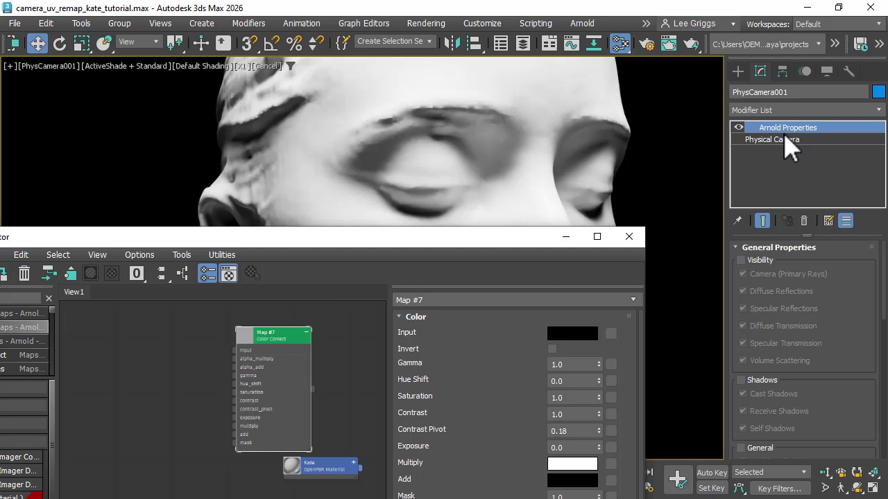
pyautogui.click(804, 220)
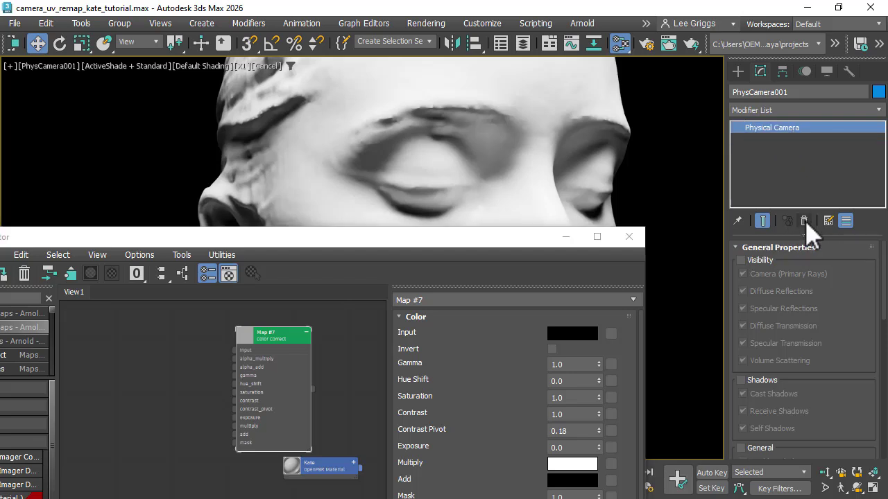
pyautogui.click(784, 110)
pyautogui.write('arn')
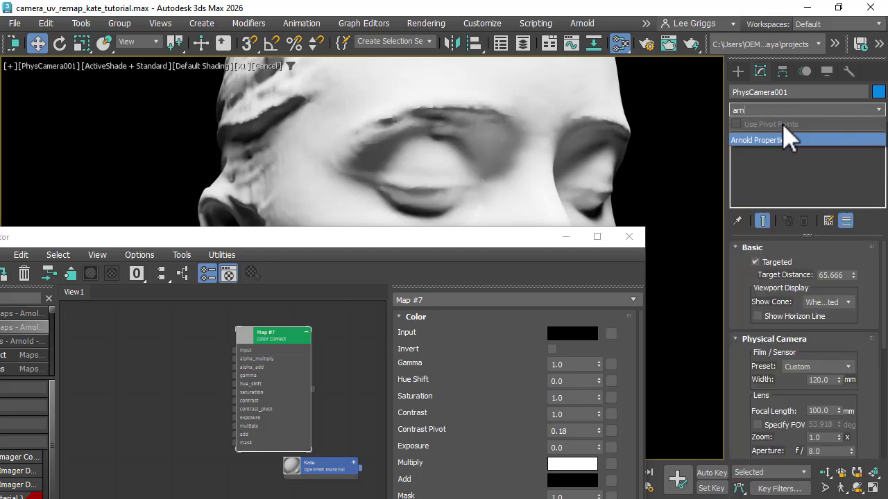
pyautogui.click(787, 139)
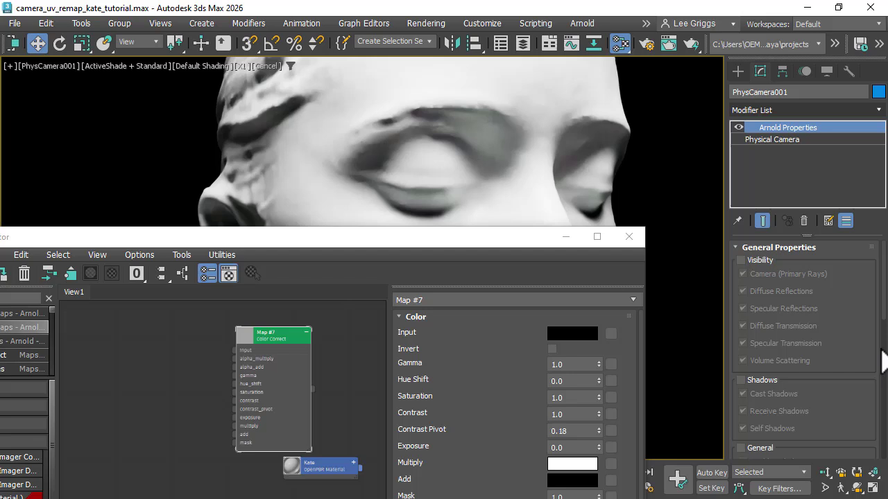
# Step: Enable the modifier's Camera options and Uv Remap, and assign the Color Correct map to Uv Remap
pyautogui.scroll(-10, 882, 361)
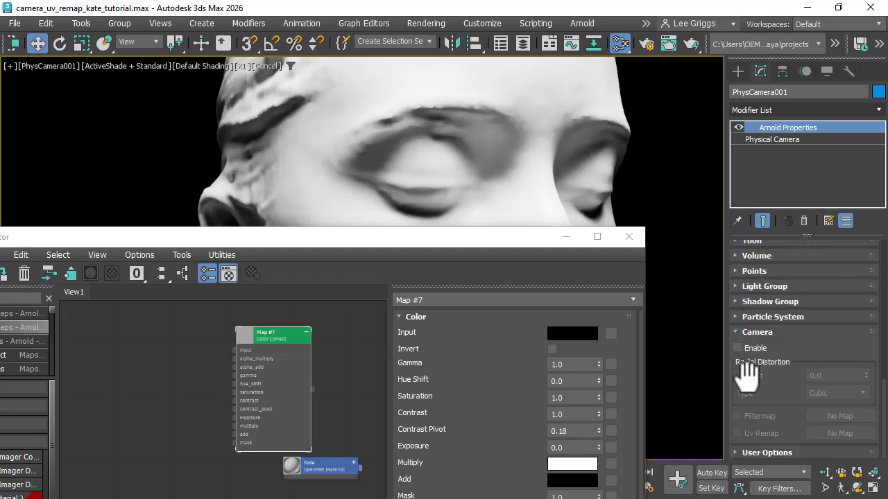
pyautogui.click(752, 349)
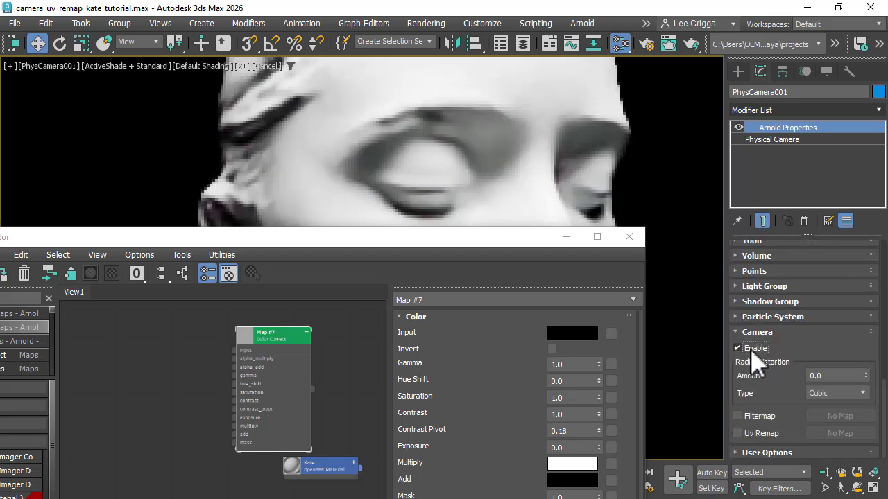
pyautogui.click(757, 435)
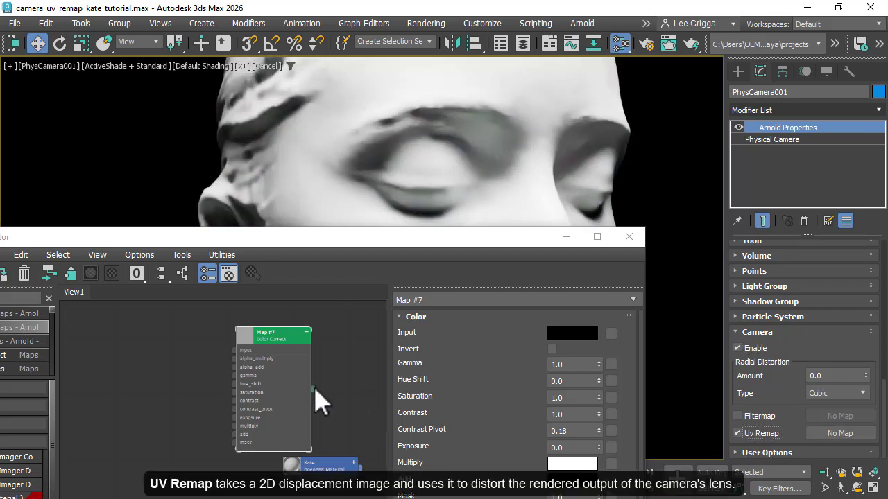
pyautogui.moveTo(313, 390); pyautogui.dragTo(835, 434)
pyautogui.click(410, 297)
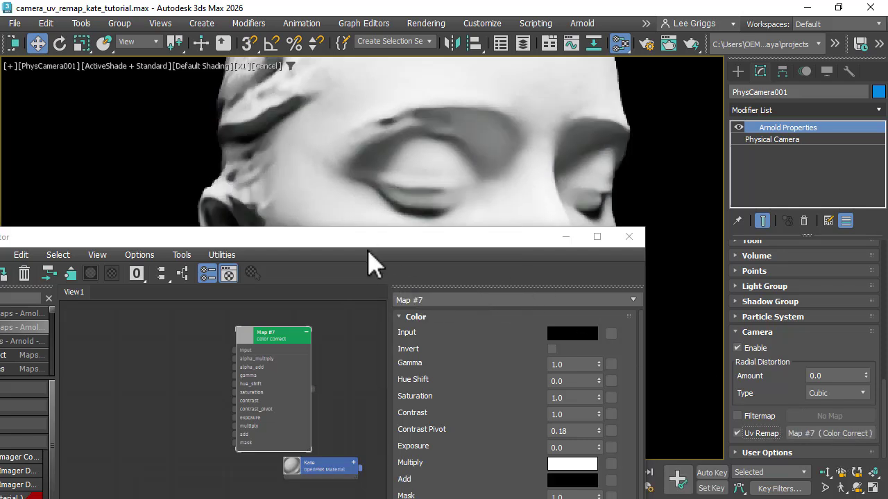
# Step: Add an Arnold Utility map to the graph and connect its output to the Color Correct map's input
pyautogui.moveTo(368, 243); pyautogui.dragTo(461, 242)
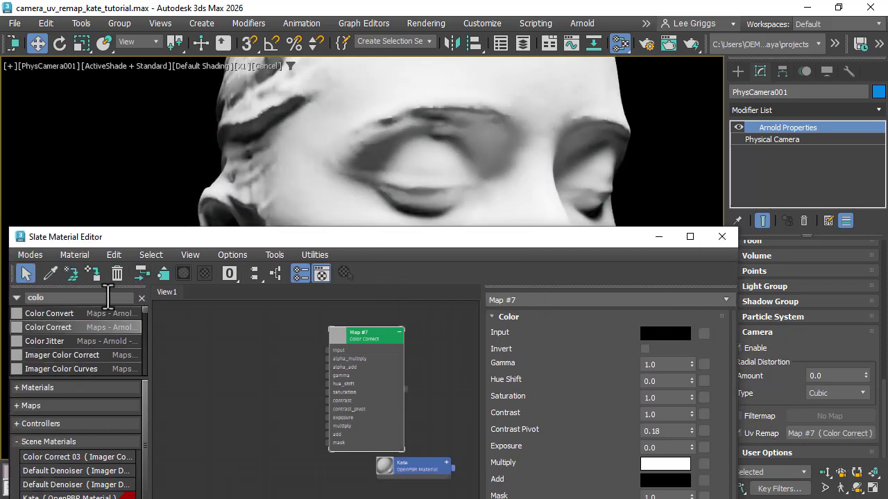
pyautogui.scroll(-3, 108, 297)
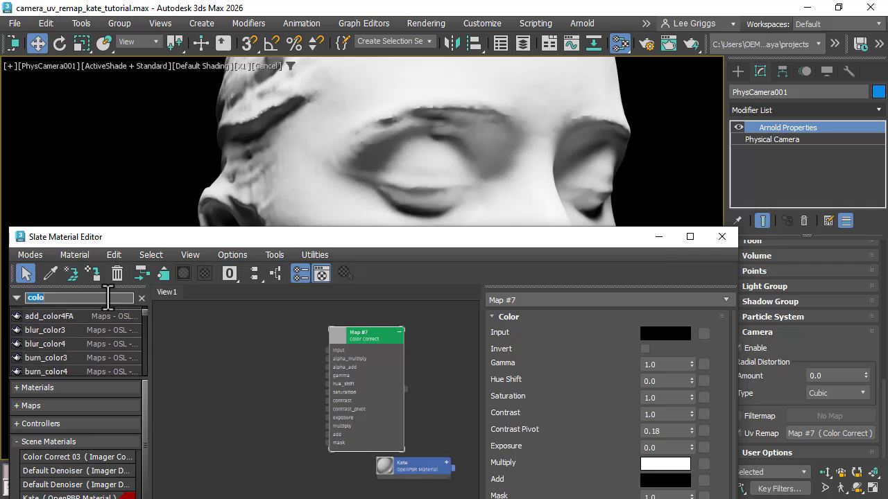
pyautogui.write('l')
pyautogui.moveTo(38, 314); pyautogui.dragTo(166, 326)
pyautogui.click(357, 359)
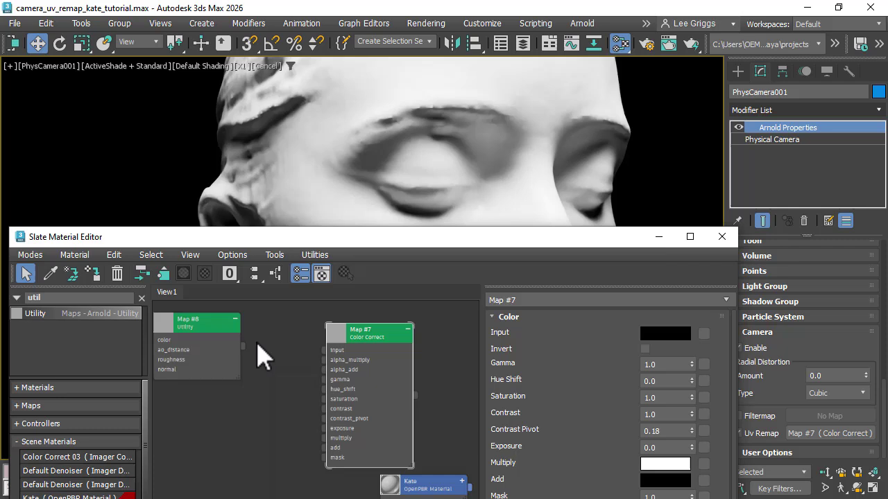
pyautogui.moveTo(268, 359); pyautogui.dragTo(328, 351)
pyautogui.moveTo(219, 333); pyautogui.dragTo(240, 343)
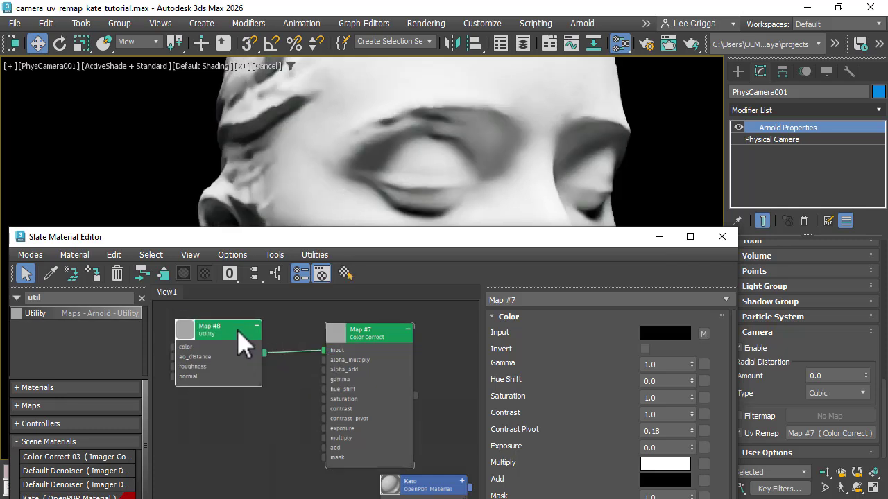
# Step: Set the Utility map's Color Mode to uv and its Shade Mode to flat
pyautogui.click(252, 332)
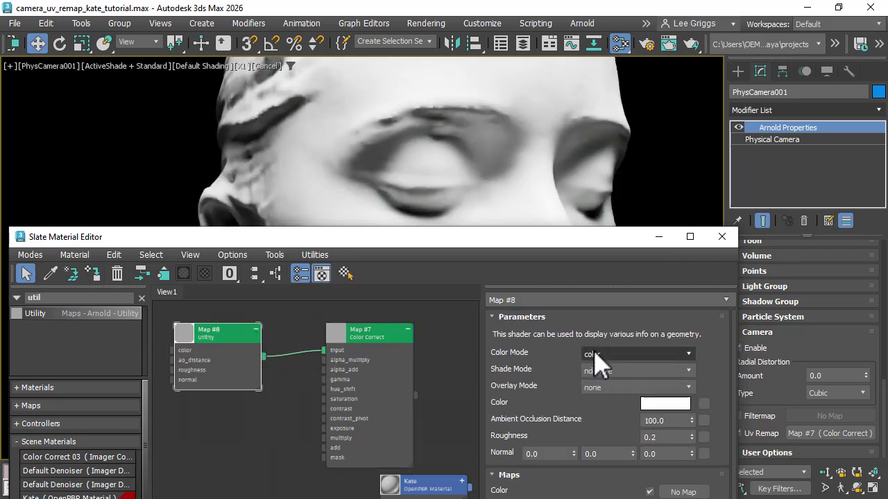
pyautogui.click(598, 355)
pyautogui.click(604, 434)
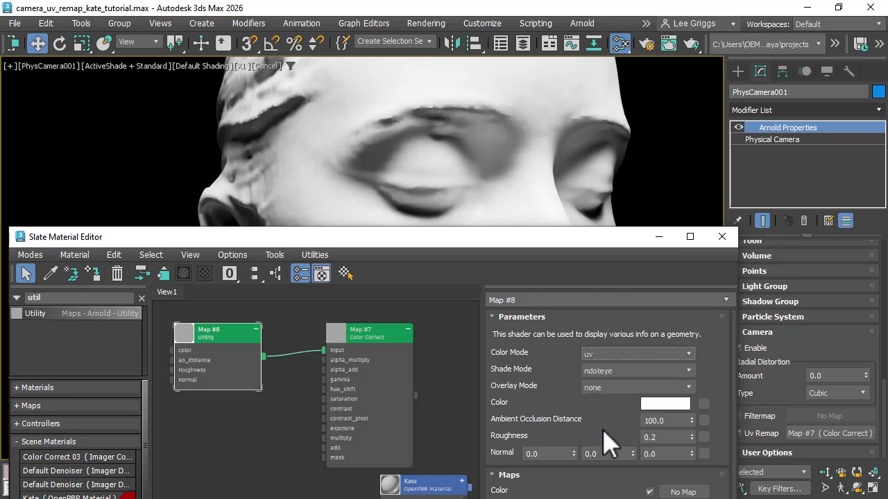
pyautogui.click(610, 371)
pyautogui.click(618, 416)
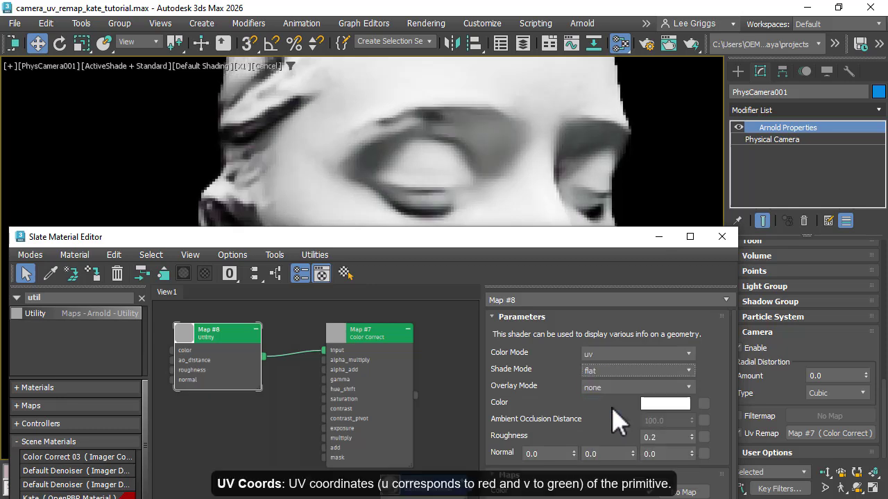
# Step: Try out the Color Correct map's gamma and reset it to 1.0
pyautogui.click(412, 366)
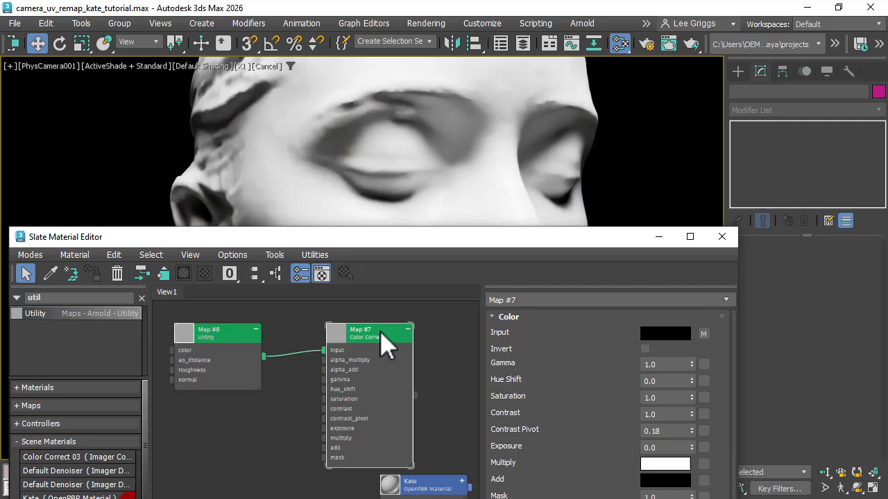
pyautogui.moveTo(385, 332)
pyautogui.mouseDown()
pyautogui.moveTo(372, 321)
pyautogui.moveTo(385, 321)
pyautogui.mouseUp()
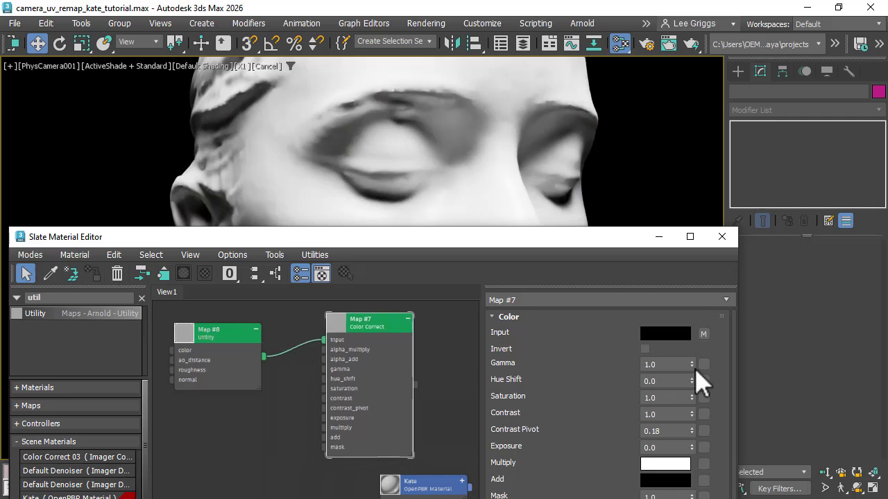
pyautogui.moveTo(693, 366); pyautogui.dragTo(667, 368)
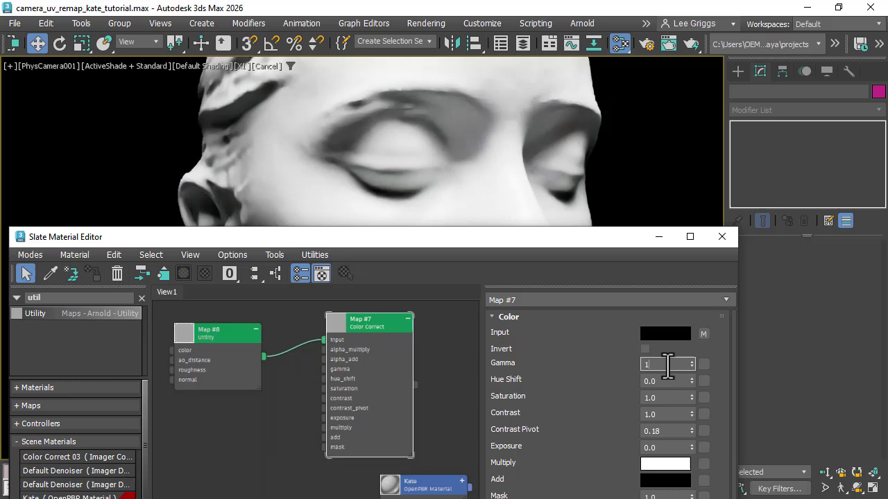
pyautogui.press('Return')
# Step: Add a Ramp Float map below the Utility map and connect it to the Color Correct map's add input
pyautogui.moveTo(369, 331); pyautogui.dragTo(375, 311)
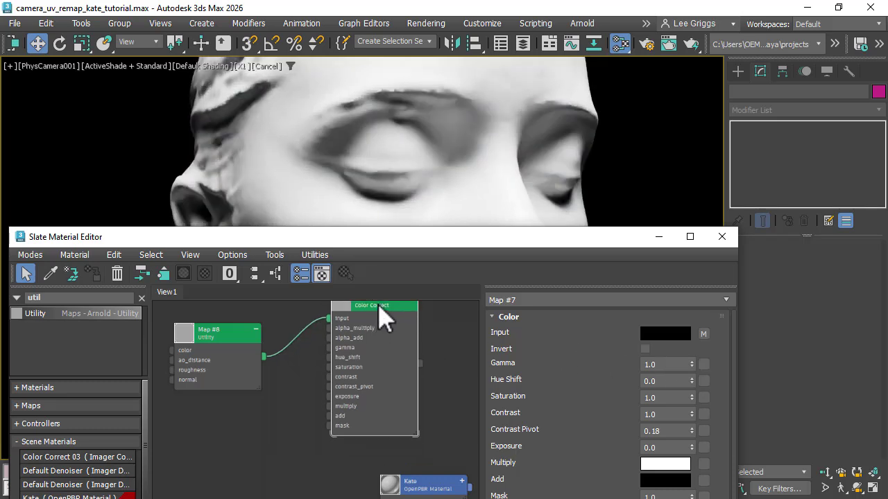
pyautogui.moveTo(224, 327); pyautogui.dragTo(226, 305)
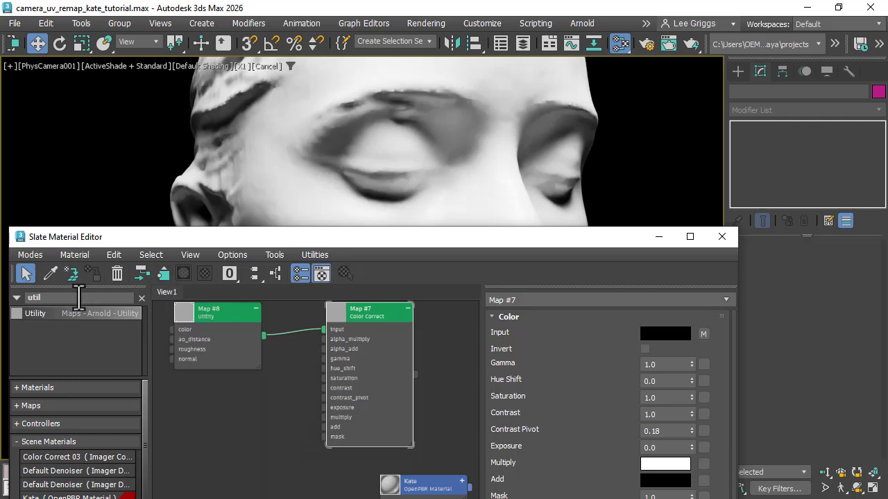
pyautogui.moveTo(42, 314); pyautogui.dragTo(240, 420)
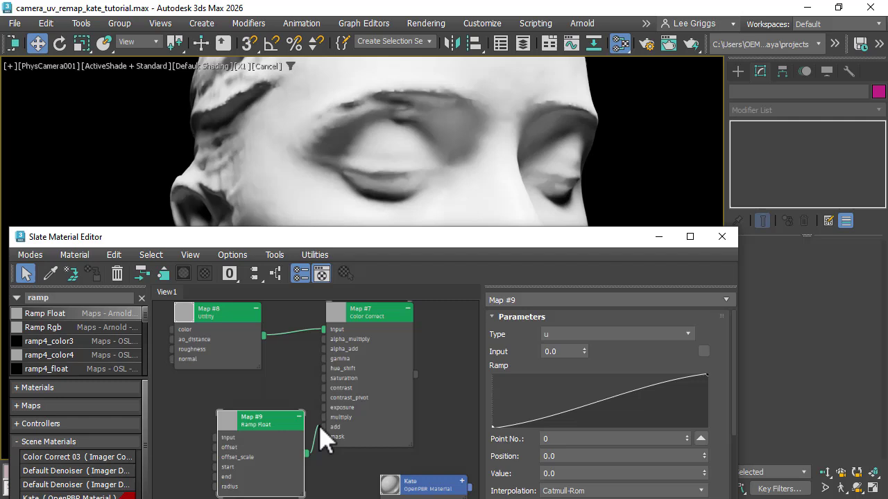
pyautogui.moveTo(321, 428); pyautogui.dragTo(323, 427)
# Step: Space out the Color Correct and Ramp Float nodes and set the ramp's type to custom
pyautogui.moveTo(370, 314); pyautogui.dragTo(403, 313)
pyautogui.moveTo(276, 421); pyautogui.dragTo(297, 399)
pyautogui.click(600, 336)
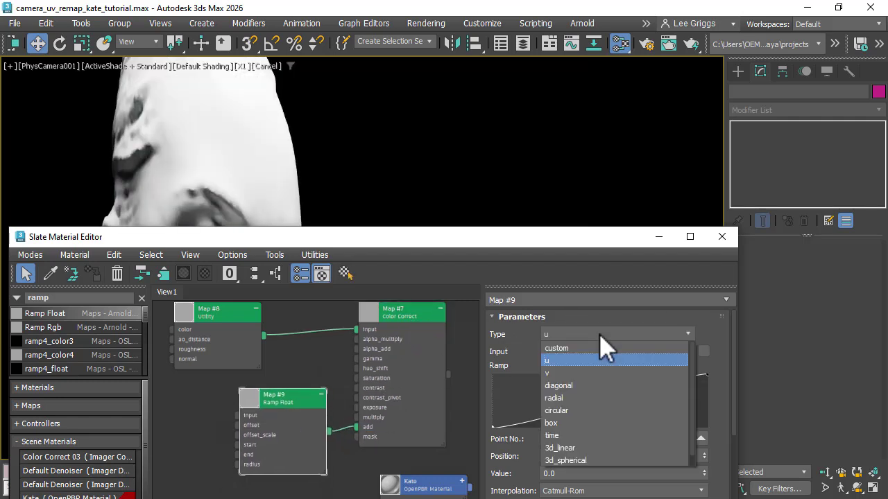
pyautogui.click(582, 349)
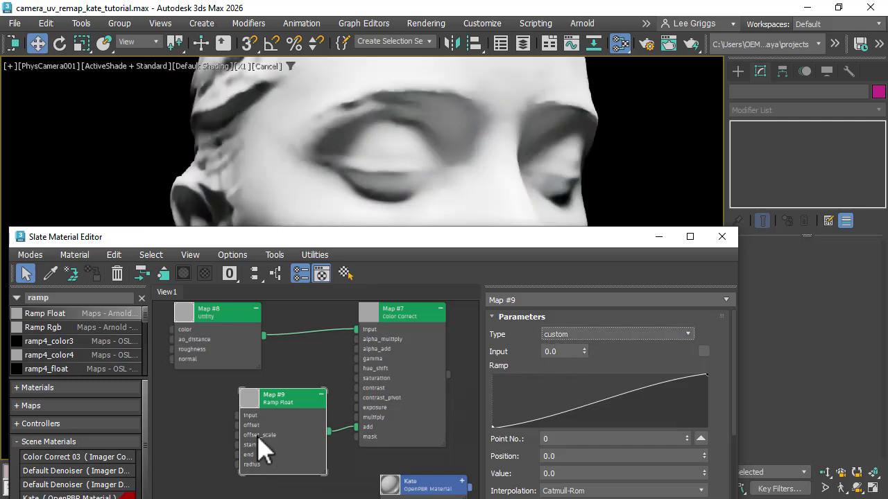
# Step: Add an Arnold Image map feeding the Ramp Float map's input and load the CYHOnkcUEAEHa65.jpg texture into it
pyautogui.doubleClick(54, 296)
pyautogui.write('image')
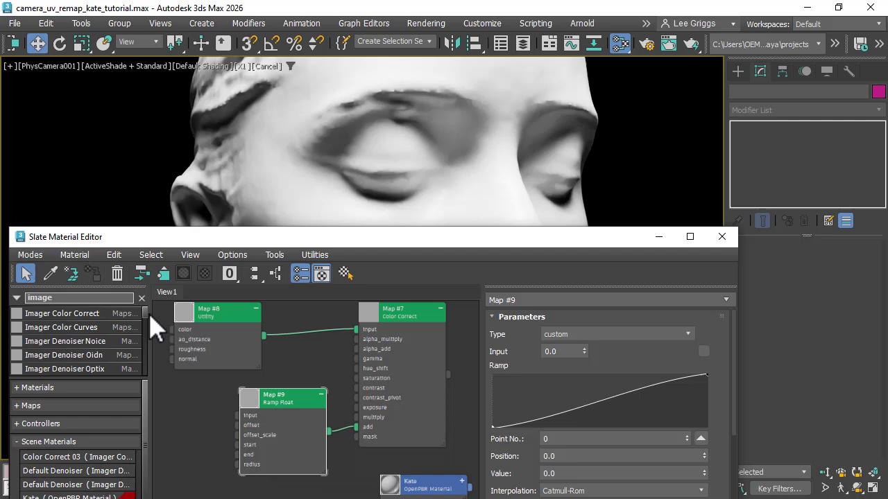
pyautogui.scroll(-2, 148, 327)
pyautogui.scroll(-3, 152, 338)
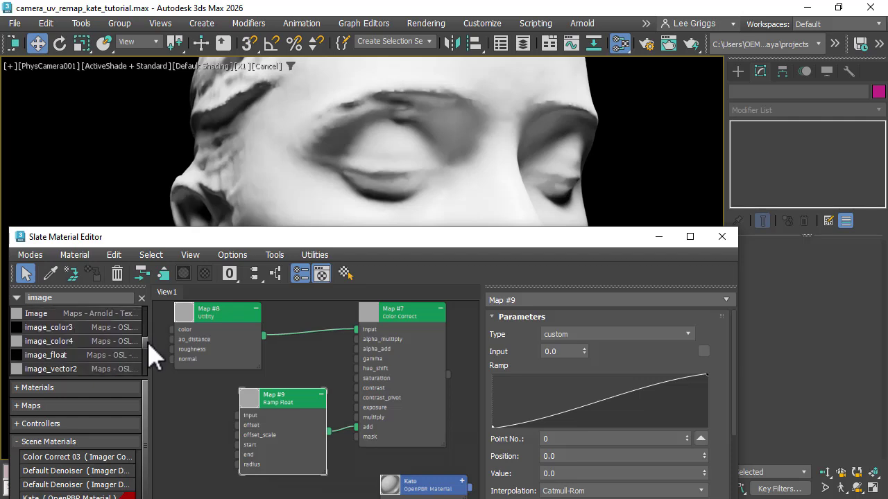
pyautogui.moveTo(90, 335); pyautogui.dragTo(236, 417)
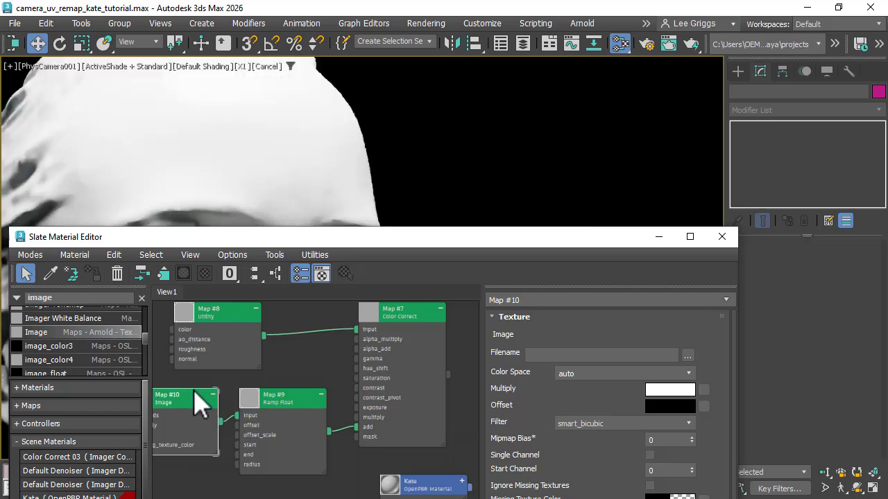
pyautogui.click(287, 110)
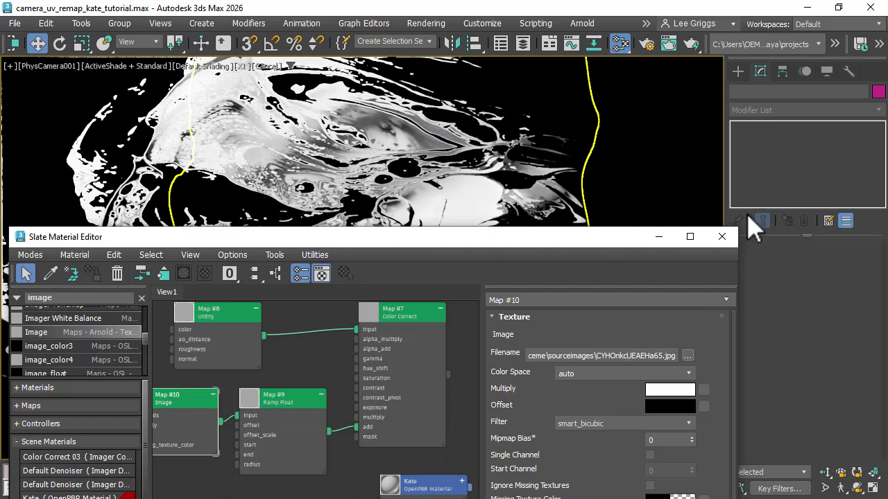
# Step: Move the Ramp Float node beside the Color Correct node and lower its curve's end point to a value of about 0.33
pyautogui.moveTo(498, 239); pyautogui.dragTo(508, 310)
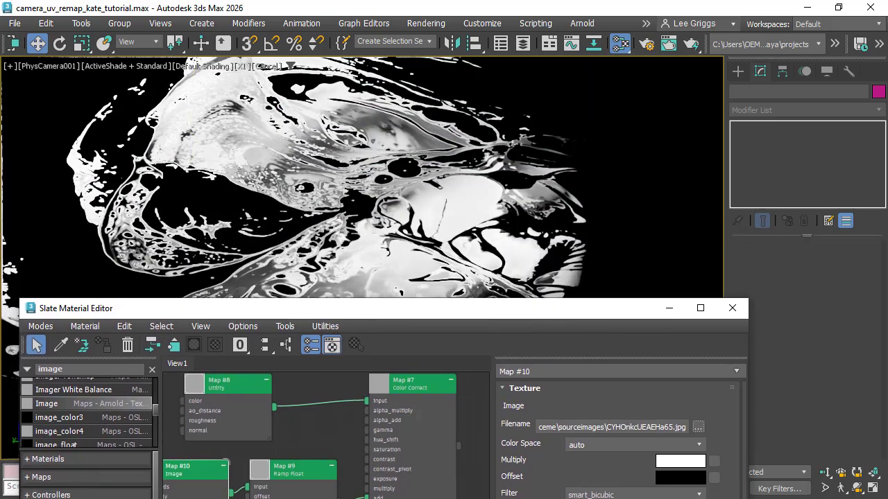
pyautogui.moveTo(301, 472); pyautogui.dragTo(312, 429)
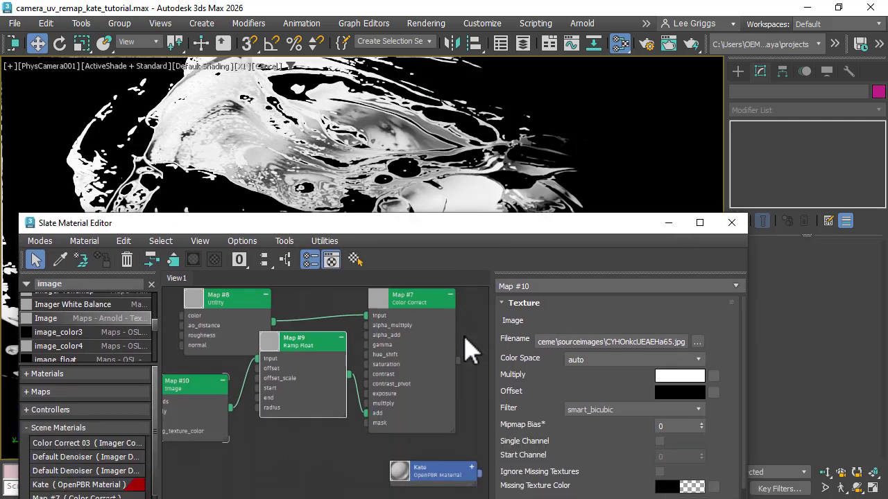
pyautogui.moveTo(310, 355); pyautogui.dragTo(307, 376)
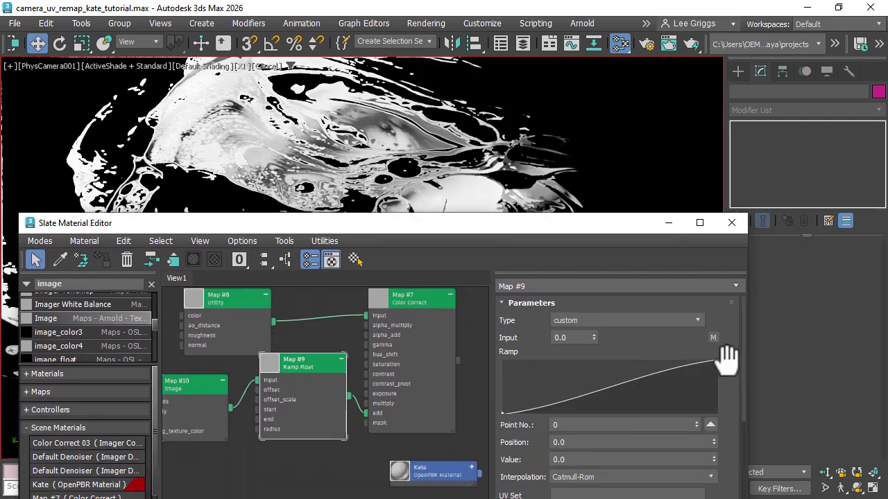
pyautogui.moveTo(716, 362); pyautogui.dragTo(717, 387)
pyautogui.moveTo(592, 227); pyautogui.dragTo(92, 284)
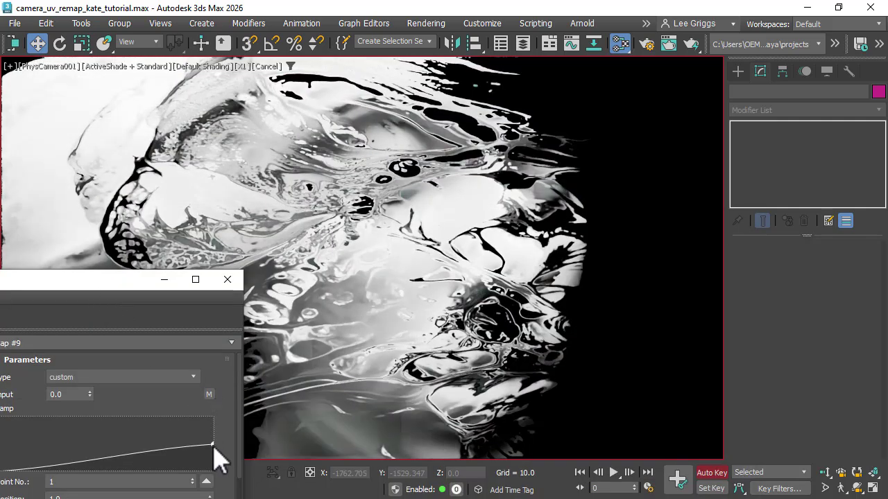
pyautogui.moveTo(213, 445)
pyautogui.mouseDown()
pyautogui.moveTo(215, 480)
pyautogui.moveTo(218, 458)
pyautogui.mouseUp()
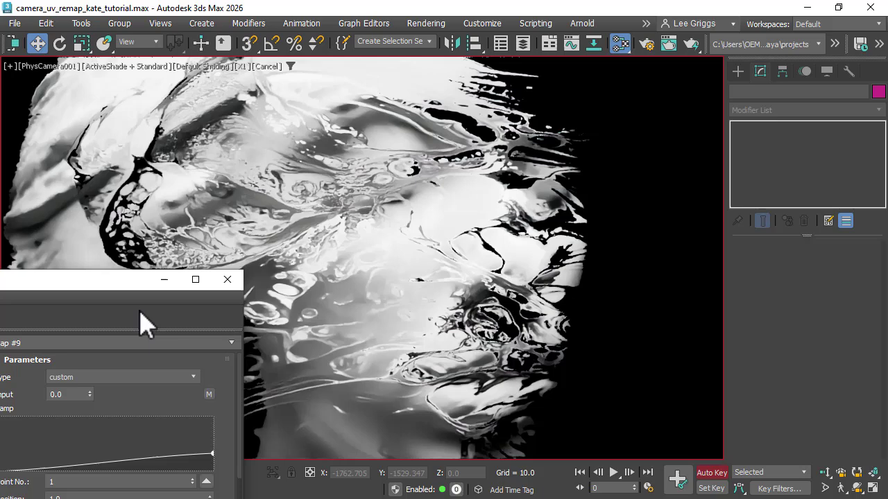
pyautogui.moveTo(138, 279)
pyautogui.mouseDown()
pyautogui.moveTo(149, 200)
pyautogui.moveTo(0, 202)
pyautogui.moveTo(207, 204)
pyautogui.mouseUp()
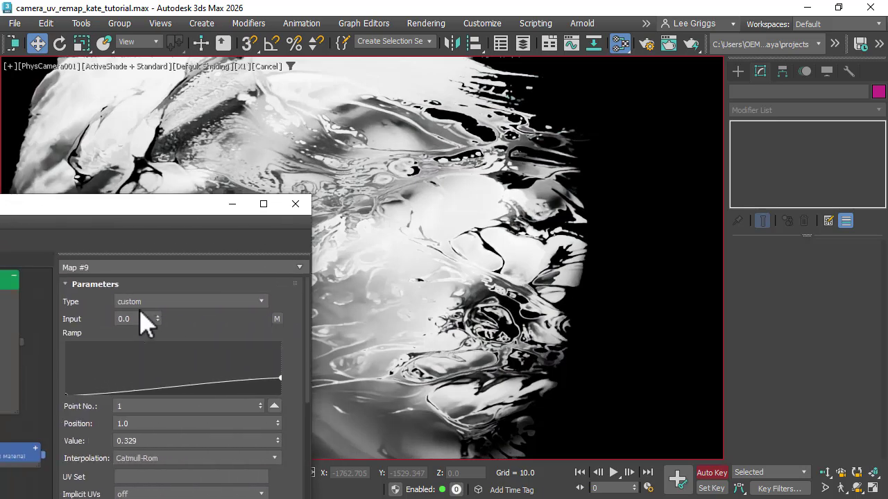
# Step: Try raising the ramp's start point to about 0.14, then return it to the base and set the end point to 0.48
pyautogui.moveTo(277, 204); pyautogui.dragTo(270, 223)
pyautogui.moveTo(61, 420)
pyautogui.mouseDown()
pyautogui.moveTo(61, 392)
pyautogui.moveTo(61, 406)
pyautogui.mouseUp()
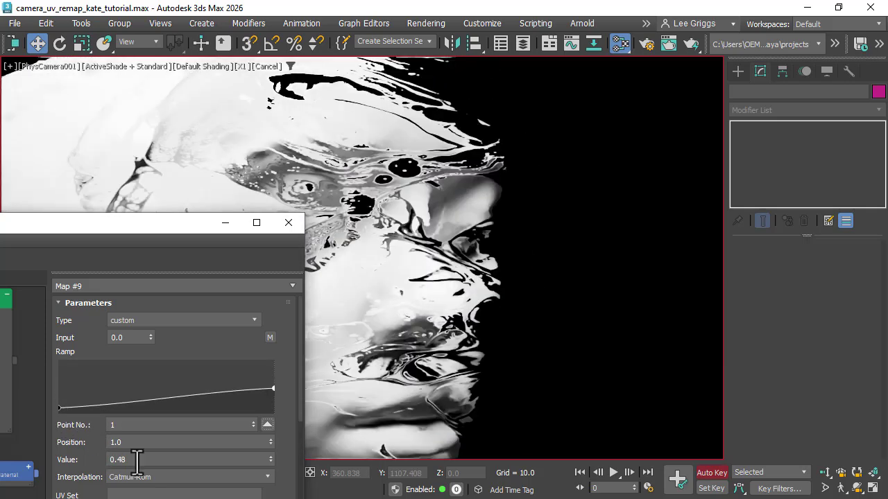
pyautogui.moveTo(104, 223); pyautogui.dragTo(525, 193)
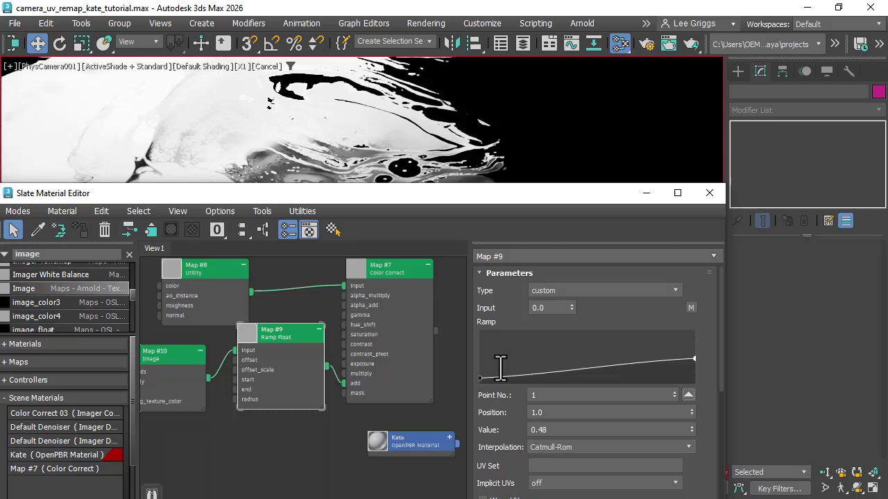
# Step: Try out different Mask values on the Color Correct map and set the Mask to 0.5
pyautogui.click(416, 295)
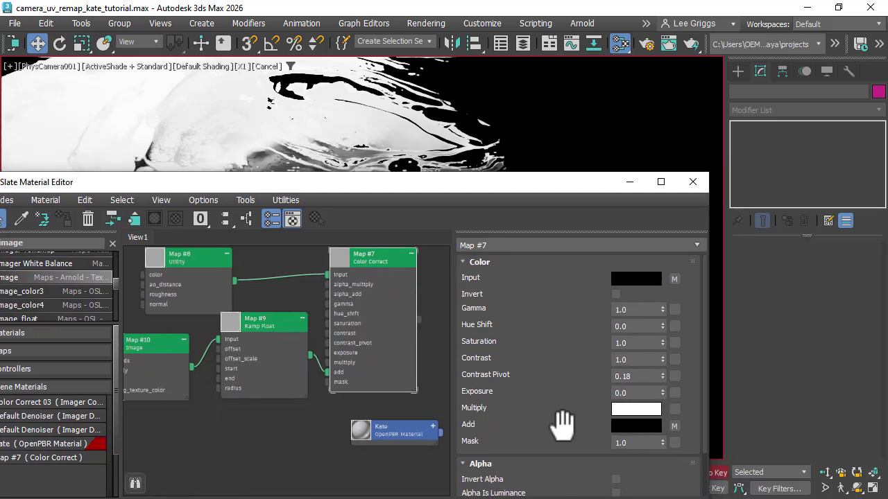
pyautogui.moveTo(663, 445); pyautogui.dragTo(664, 462)
pyautogui.moveTo(569, 182); pyautogui.dragTo(592, 138)
pyautogui.moveTo(591, 472); pyautogui.dragTo(591, 372)
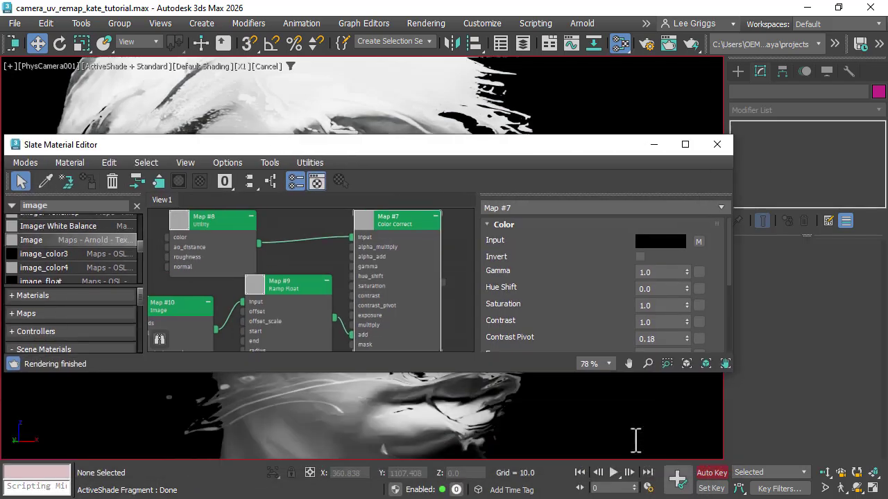
pyautogui.moveTo(592, 142); pyautogui.dragTo(605, 299)
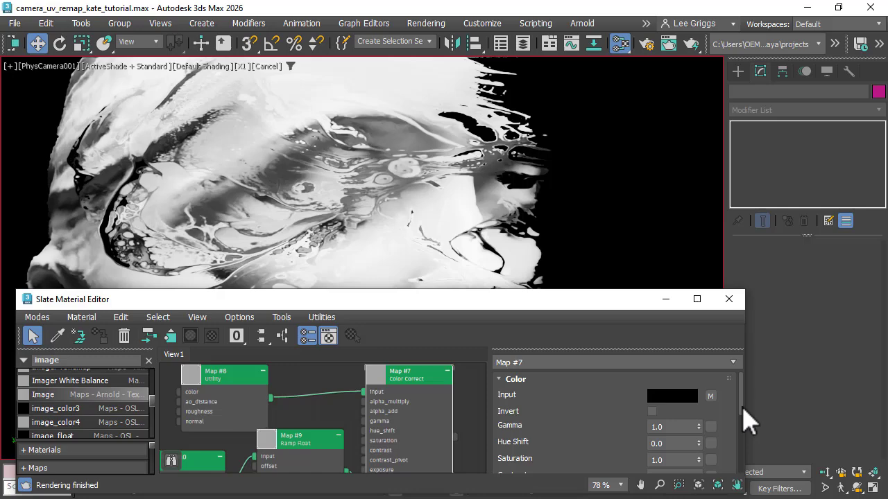
pyautogui.moveTo(743, 409); pyautogui.dragTo(712, 439)
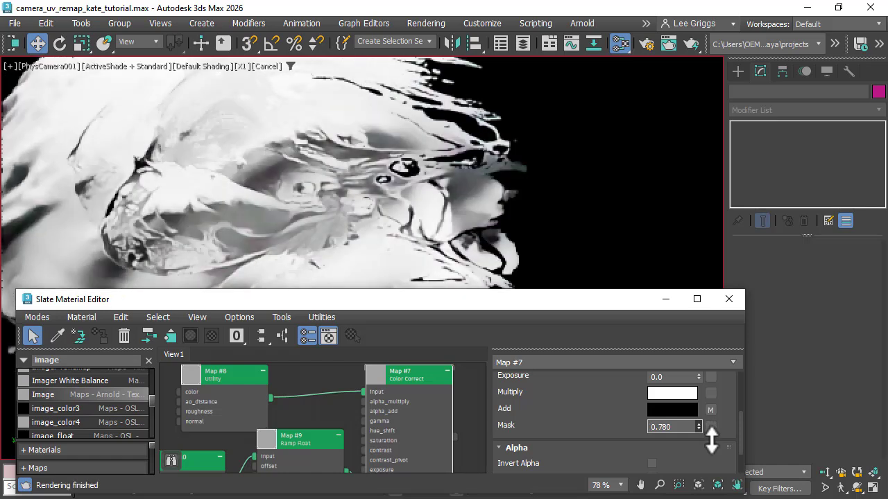
pyautogui.write('0.5')
pyautogui.press('Return')
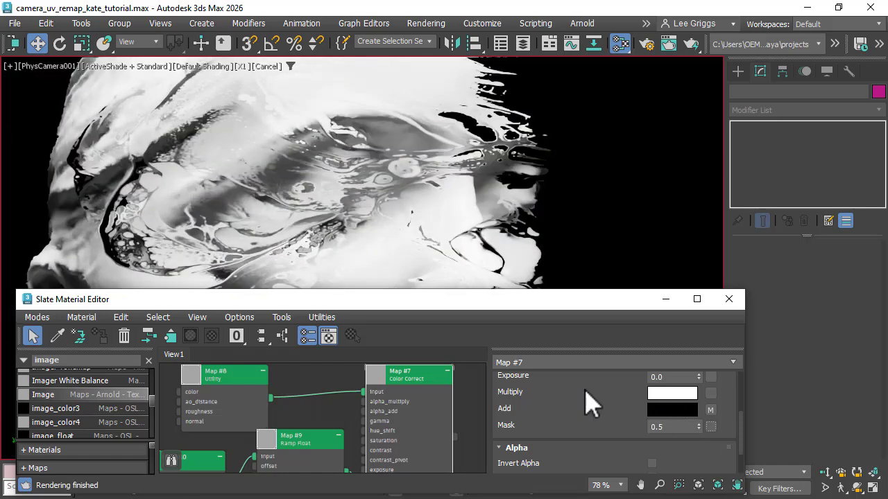
# Step: Reposition the Utility and Image nodes and adjust the Image map's Offset color to a dark grey
pyautogui.moveTo(185, 462); pyautogui.dragTo(208, 440)
pyautogui.moveTo(244, 381); pyautogui.dragTo(242, 358)
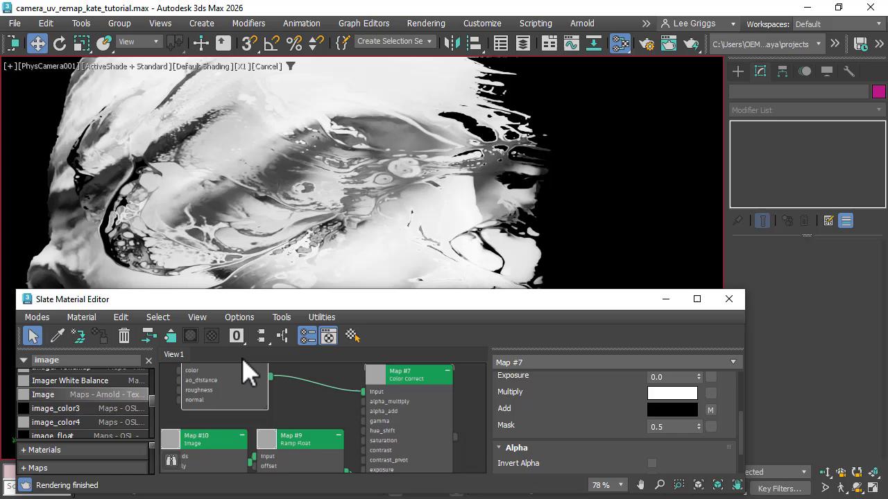
pyautogui.moveTo(220, 439); pyautogui.dragTo(219, 420)
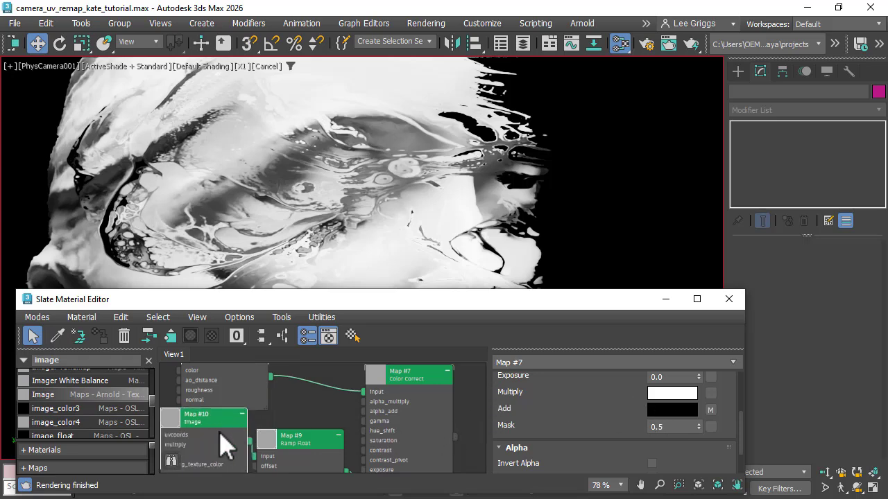
pyautogui.doubleClick(224, 442)
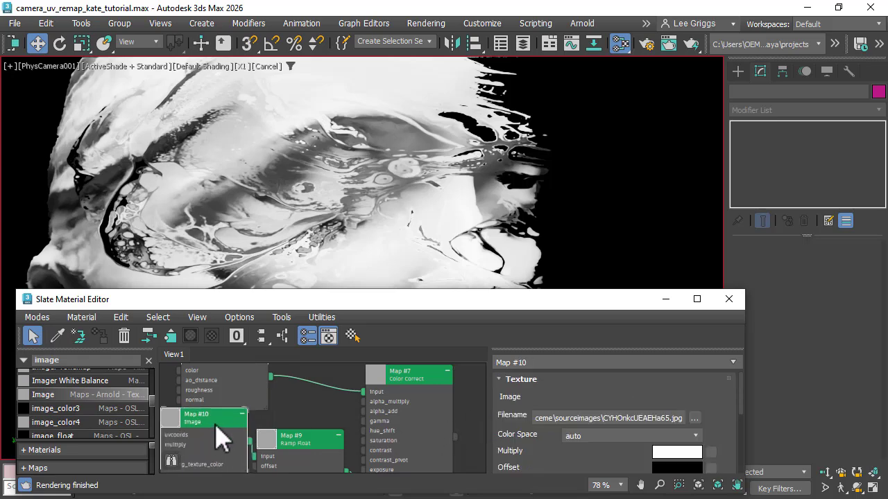
pyautogui.click(676, 468)
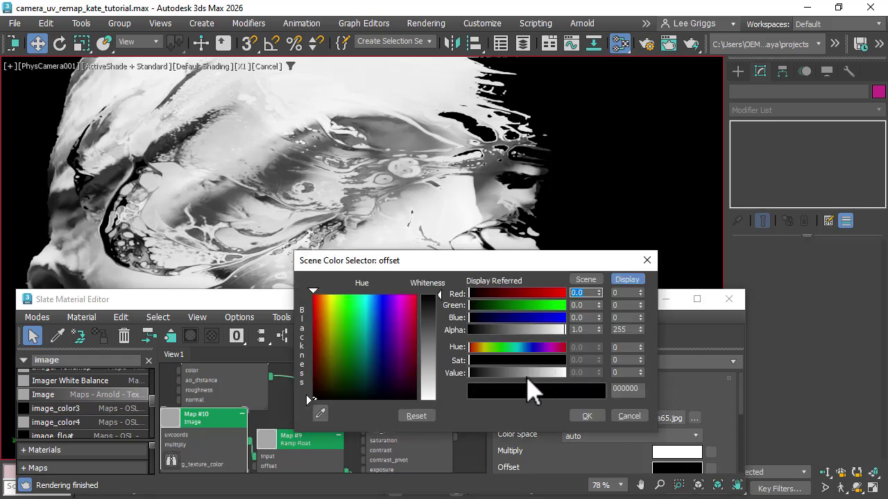
pyautogui.click(483, 373)
pyautogui.moveTo(484, 375); pyautogui.dragTo(537, 381)
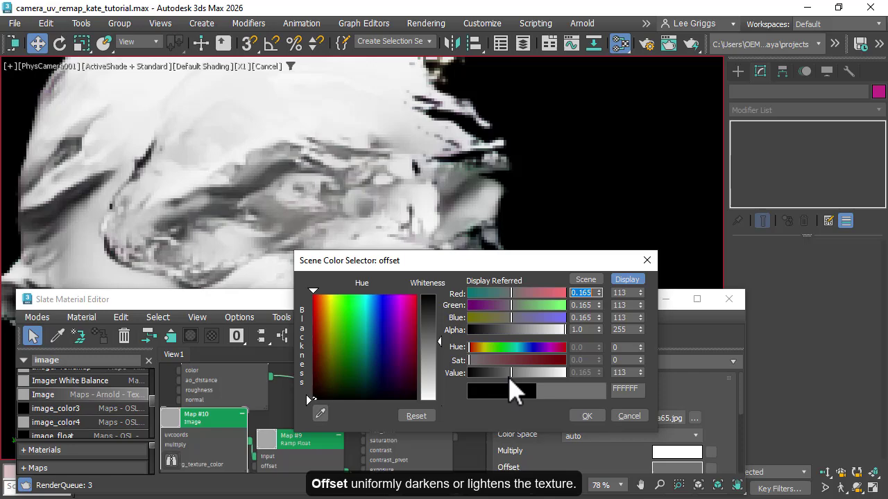
pyautogui.moveTo(511, 379); pyautogui.dragTo(485, 380)
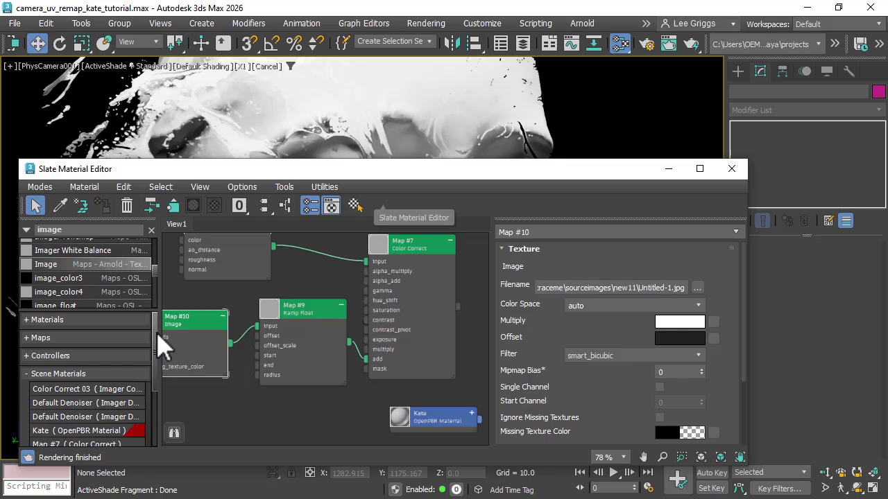
# Step: Space out the network by moving the Image node down and the Ramp Float and Color Correct nodes up
pyautogui.moveTo(177, 331); pyautogui.dragTo(167, 407)
pyautogui.moveTo(322, 316); pyautogui.dragTo(322, 305)
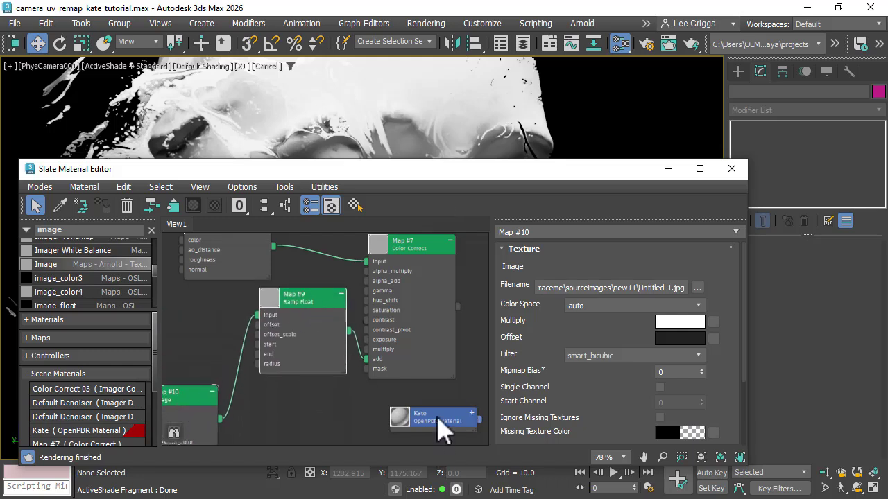
pyautogui.moveTo(399, 329); pyautogui.dragTo(415, 299)
pyautogui.moveTo(307, 328); pyautogui.dragTo(319, 306)
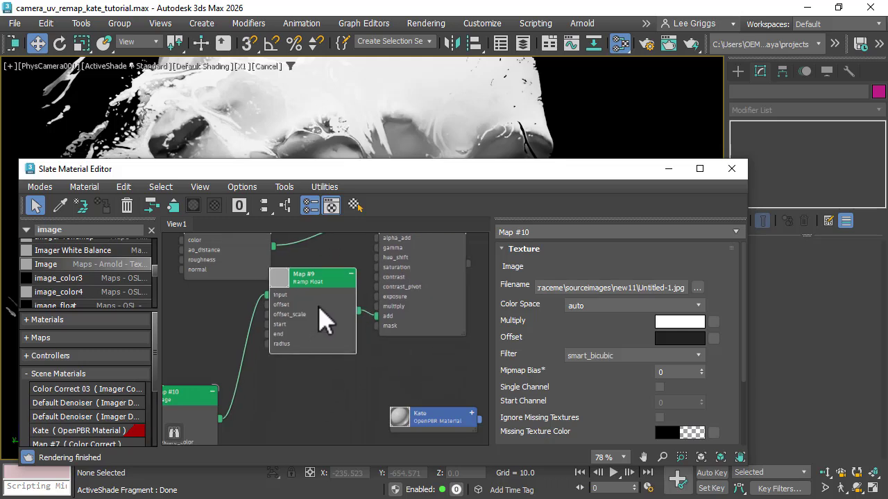
pyautogui.moveTo(201, 386)
pyautogui.mouseDown()
pyautogui.moveTo(212, 378)
pyautogui.moveTo(209, 392)
pyautogui.mouseUp()
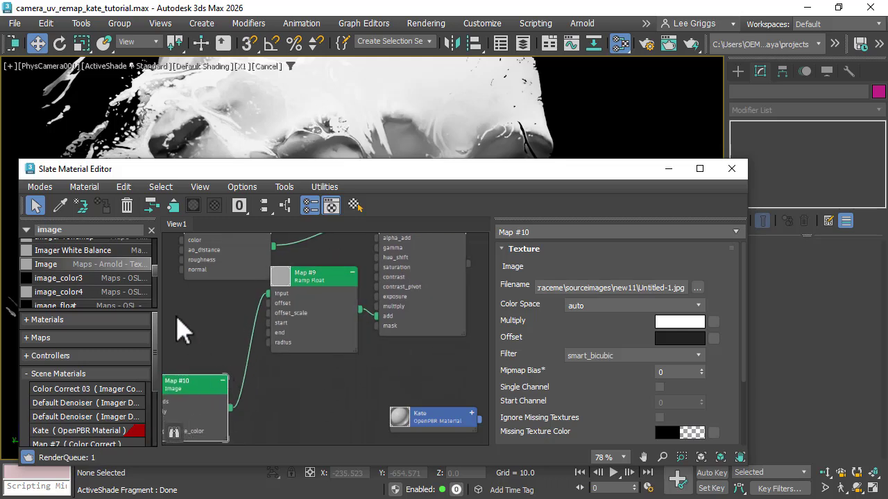
# Step: Add an Arnold Camera Projection map below the Ramp Float map and connect the Image map to its projection_color input
pyautogui.click(103, 228)
pyautogui.write('came')
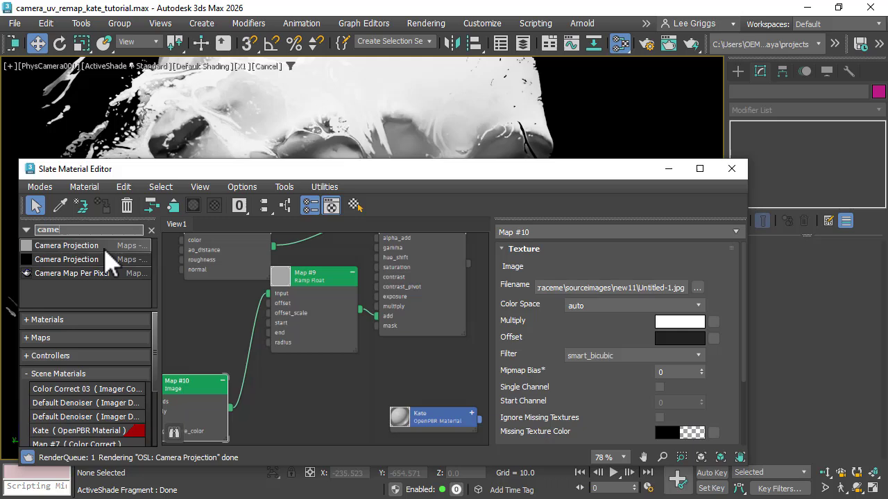
pyautogui.moveTo(159, 291); pyautogui.dragTo(186, 291)
pyautogui.moveTo(139, 246); pyautogui.dragTo(302, 378)
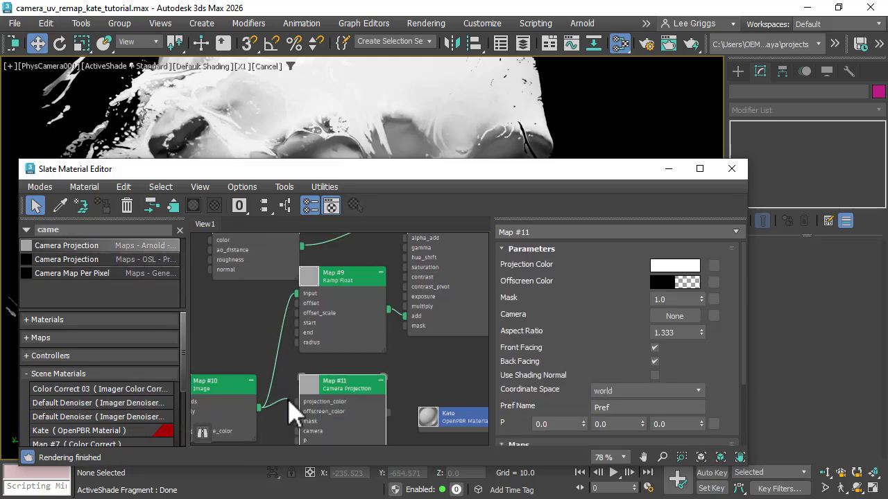
pyautogui.moveTo(291, 411); pyautogui.dragTo(304, 402)
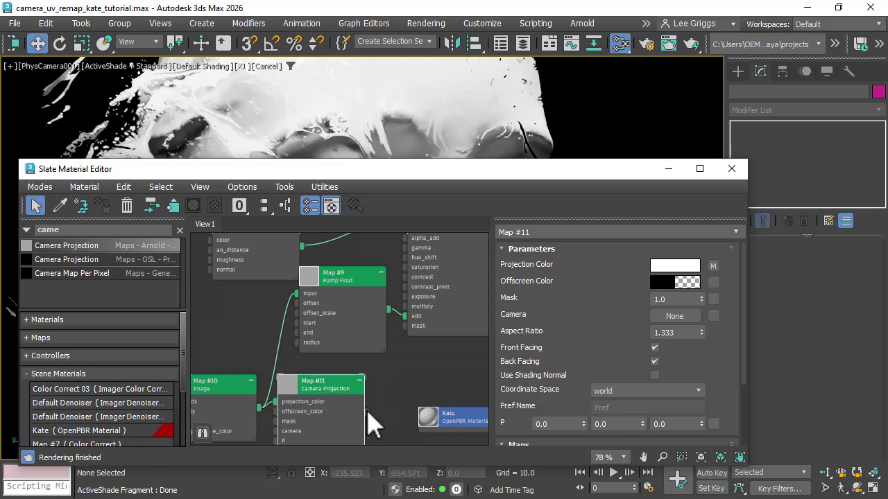
# Step: Line up the Camera Projection and OpenPBR material nodes and set the projection's camera to PhysCamera001
pyautogui.moveTo(414, 437)
pyautogui.mouseDown()
pyautogui.moveTo(424, 462)
pyautogui.moveTo(423, 423)
pyautogui.moveTo(422, 451)
pyautogui.mouseUp()
pyautogui.moveTo(444, 408); pyautogui.dragTo(443, 385)
pyautogui.moveTo(322, 384); pyautogui.dragTo(332, 384)
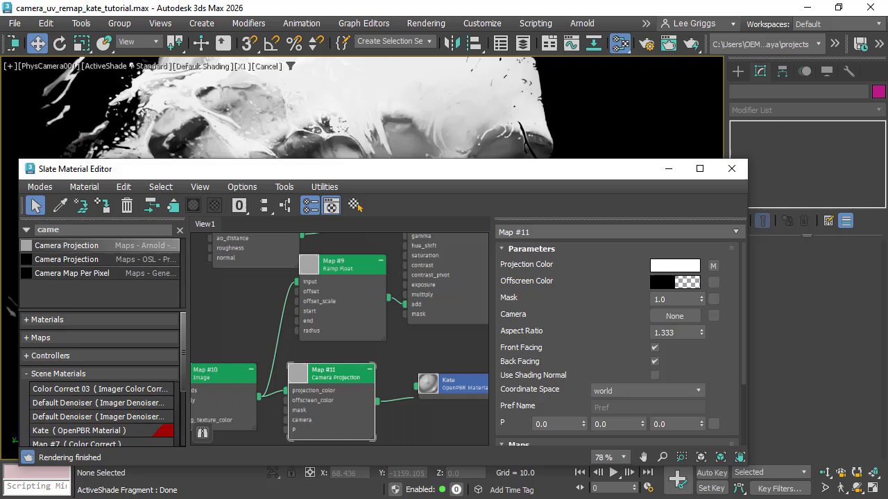
pyautogui.click(355, 204)
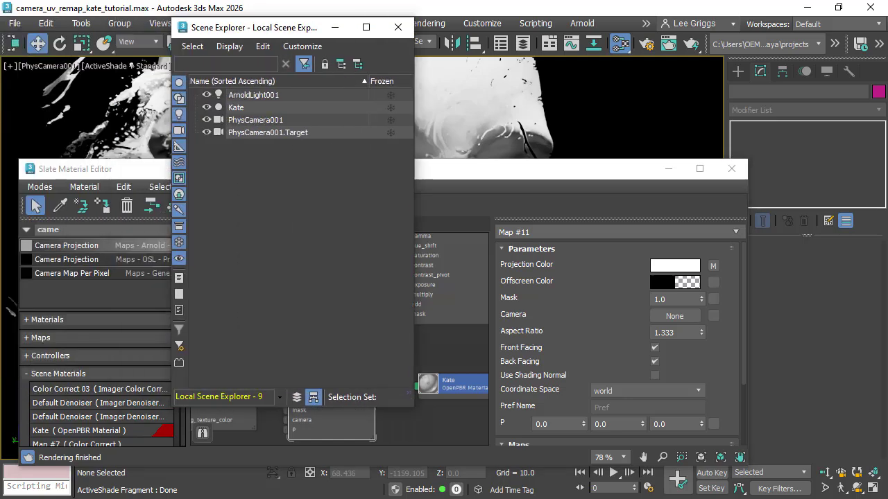
pyautogui.click(683, 316)
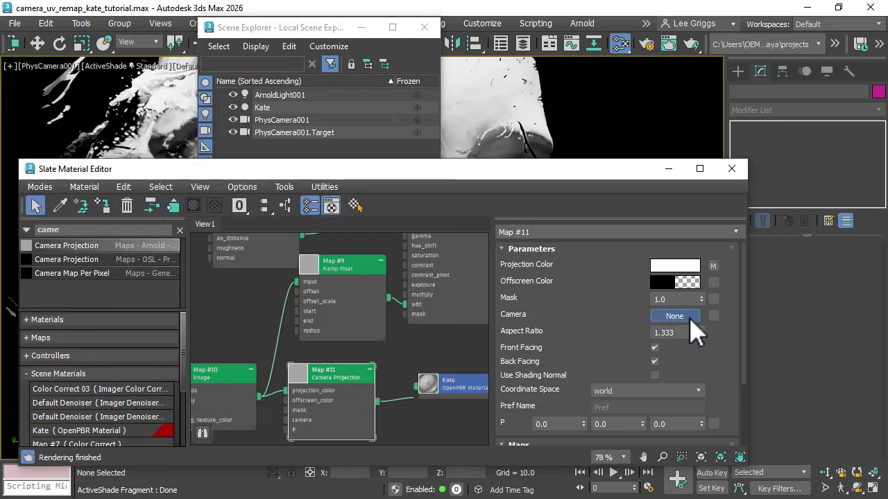
pyautogui.click(274, 120)
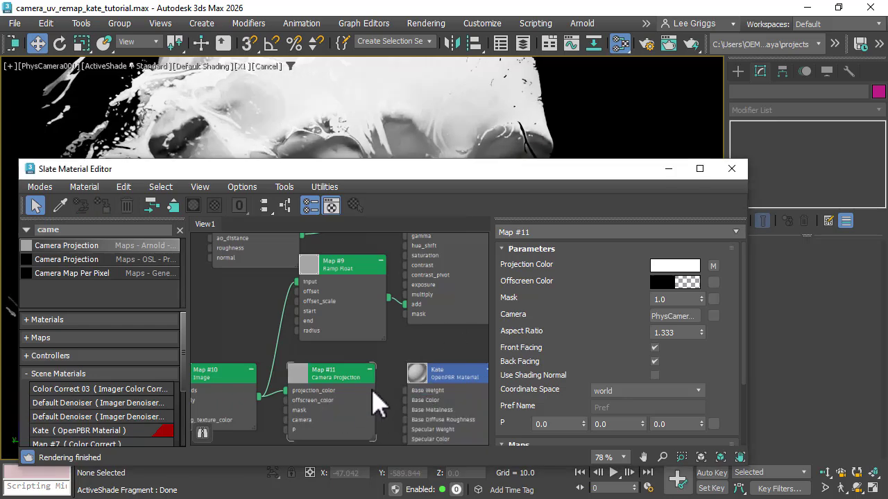
# Step: Connect the Camera Projection map to the OpenPBR material's Base Color and maximize the material editor to show the whole network
pyautogui.moveTo(393, 403); pyautogui.dragTo(410, 401)
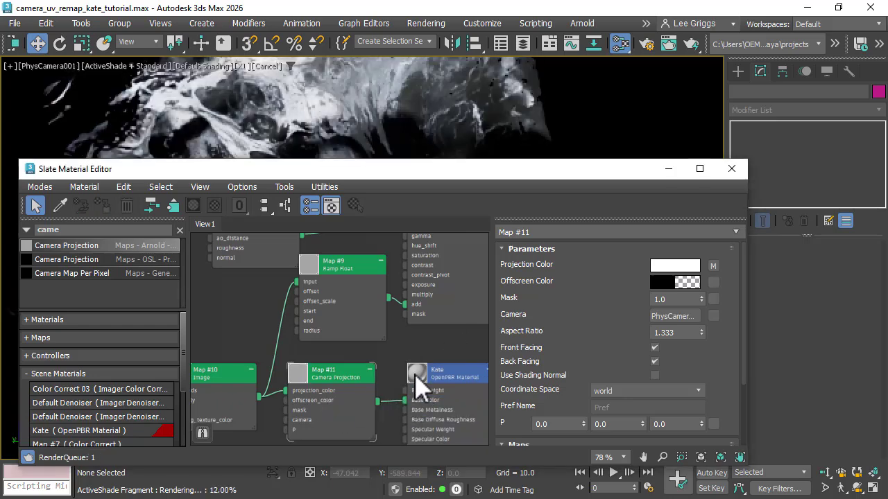
pyautogui.moveTo(426, 173)
pyautogui.mouseDown()
pyautogui.moveTo(442, 315)
pyautogui.moveTo(409, 452)
pyautogui.moveTo(426, 176)
pyautogui.mouseUp()
pyautogui.doubleClick(426, 176)
pyautogui.moveTo(524, 182); pyautogui.dragTo(576, 276, button='middle')
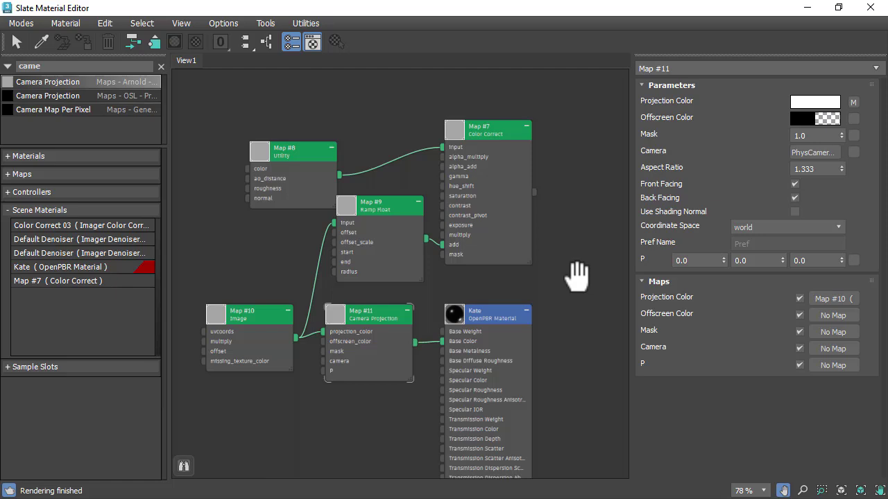
# Step: Move the Color Correct and Utility nodes up in the network and show the Utility map's parameters
pyautogui.moveTo(504, 136); pyautogui.dragTo(505, 115)
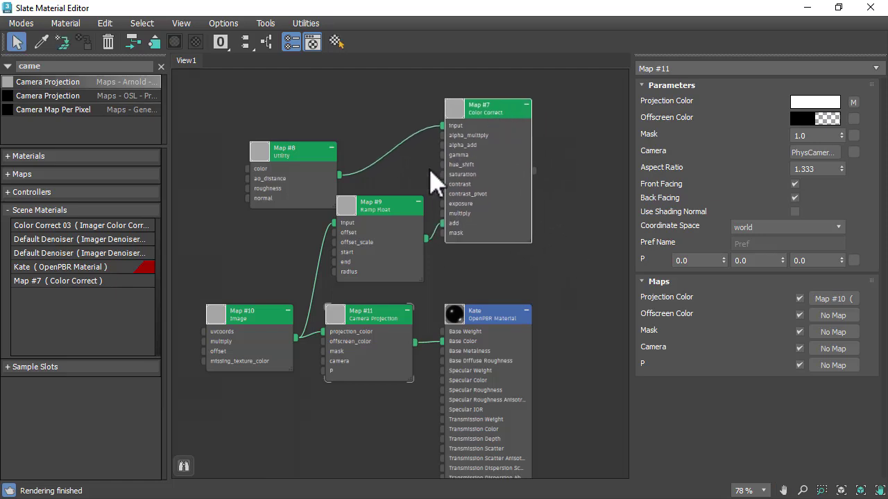
pyautogui.moveTo(301, 161); pyautogui.dragTo(334, 106)
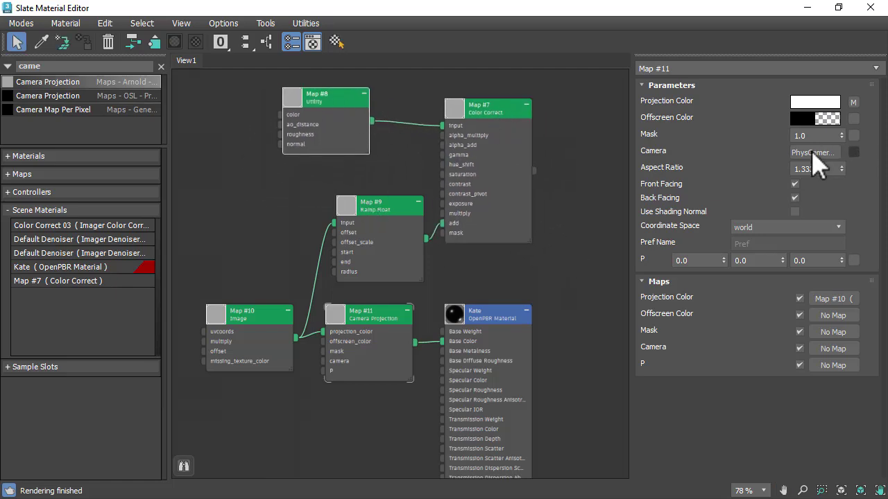
pyautogui.doubleClick(357, 111)
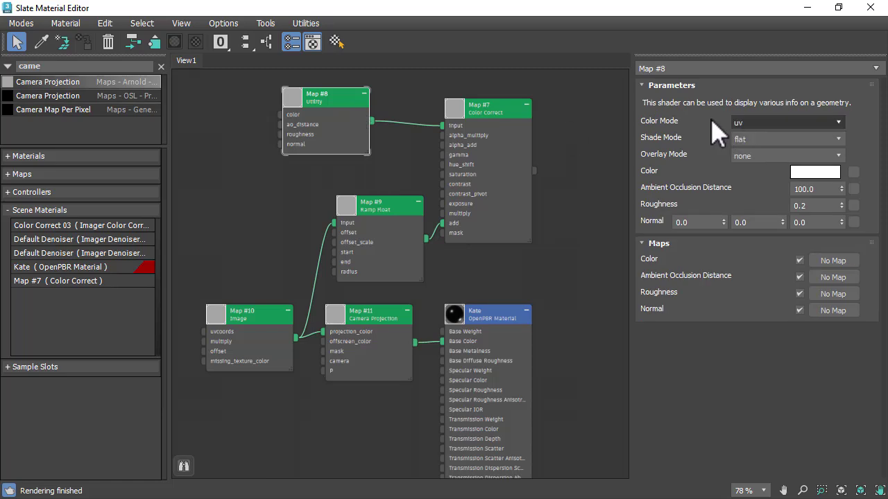
# Step: Show the Ramp Float map's parameters and reposition the Image node between the Ramp Float and Camera Projection nodes for a clearer layout
pyautogui.moveTo(405, 219)
pyautogui.mouseDown()
pyautogui.moveTo(370, 208)
pyautogui.moveTo(393, 212)
pyautogui.mouseUp()
pyautogui.doubleClick(386, 212)
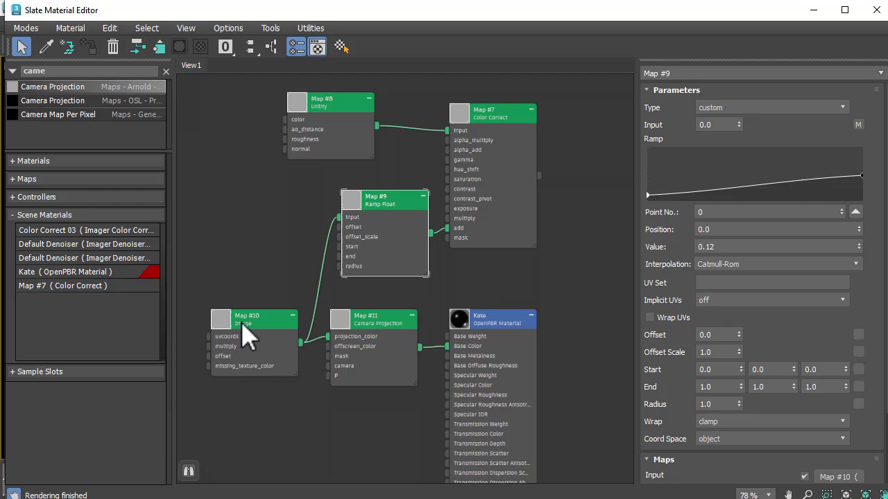
pyautogui.moveTo(243, 322); pyautogui.dragTo(262, 238)
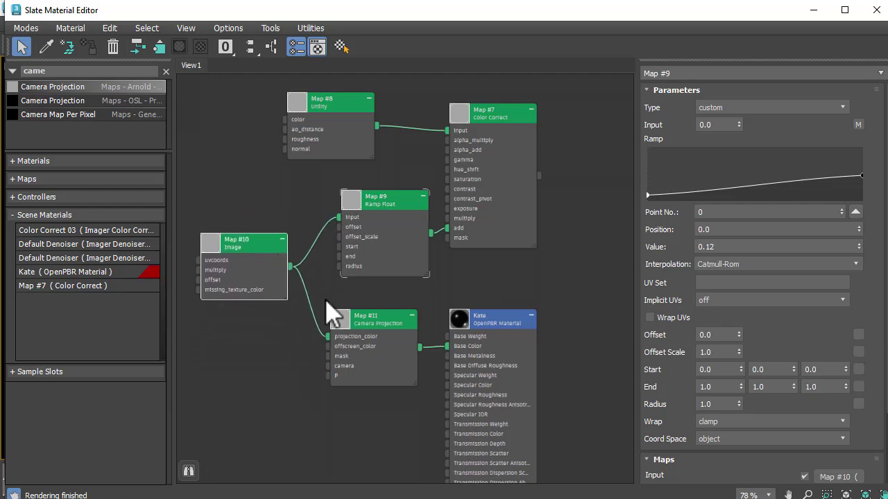
pyautogui.moveTo(387, 325); pyautogui.dragTo(365, 326)
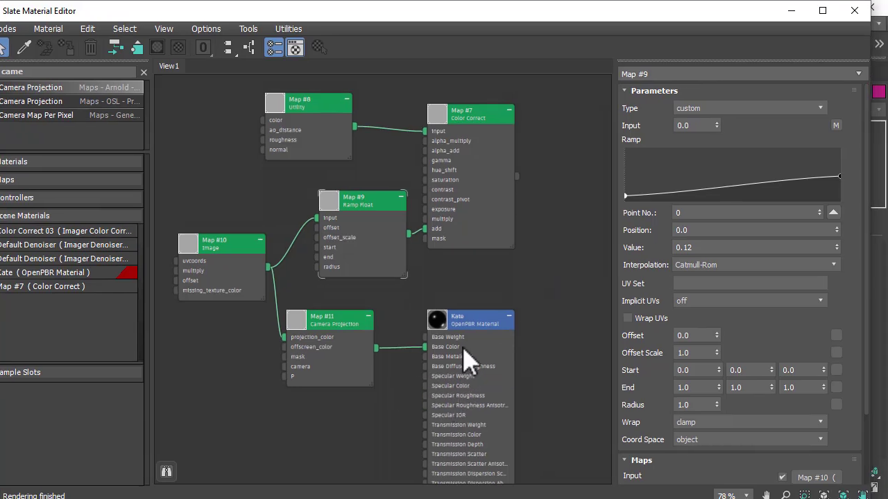
# Step: Connect the Camera Projection map to the OpenPBR material's Subsurface Color as well and bring up the material's Sub Surface Scattering settings
pyautogui.moveTo(466, 358); pyautogui.dragTo(476, 301)
pyautogui.moveTo(376, 348); pyautogui.dragTo(436, 449)
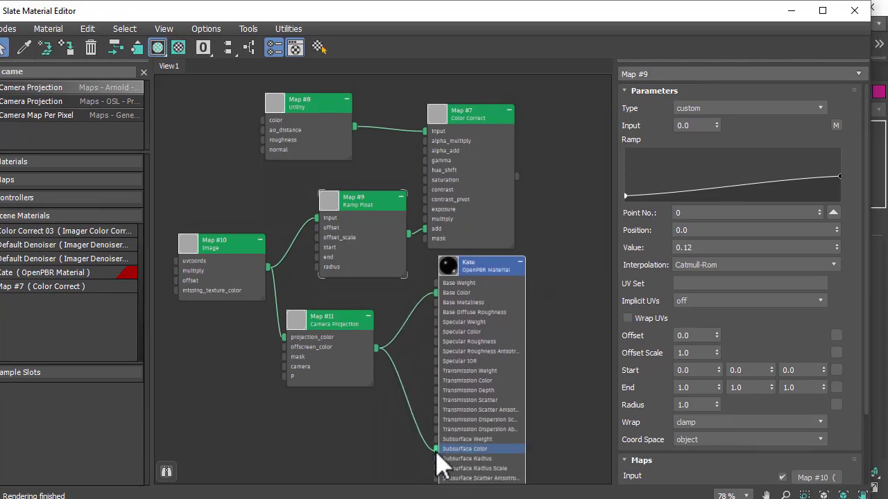
pyautogui.doubleClick(481, 272)
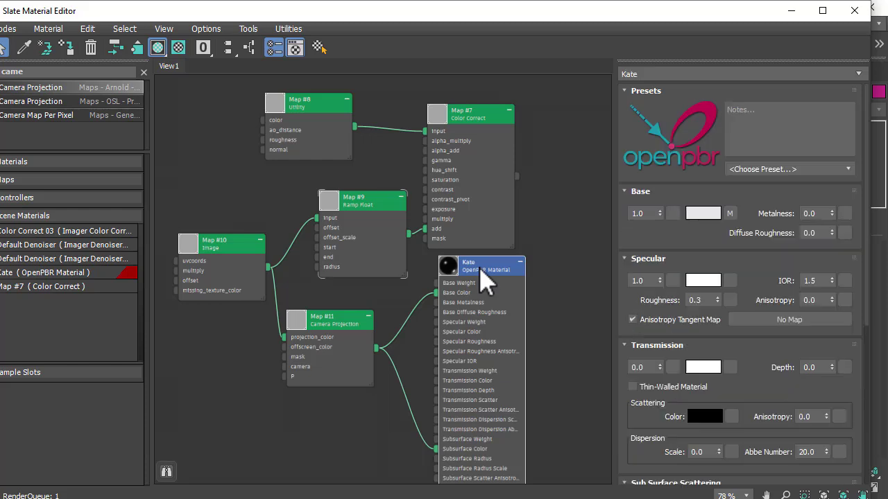
pyautogui.click(633, 345)
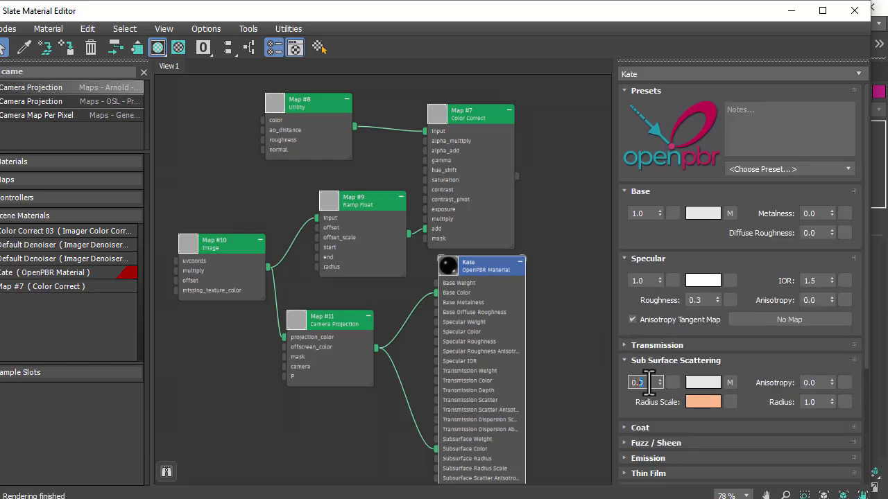